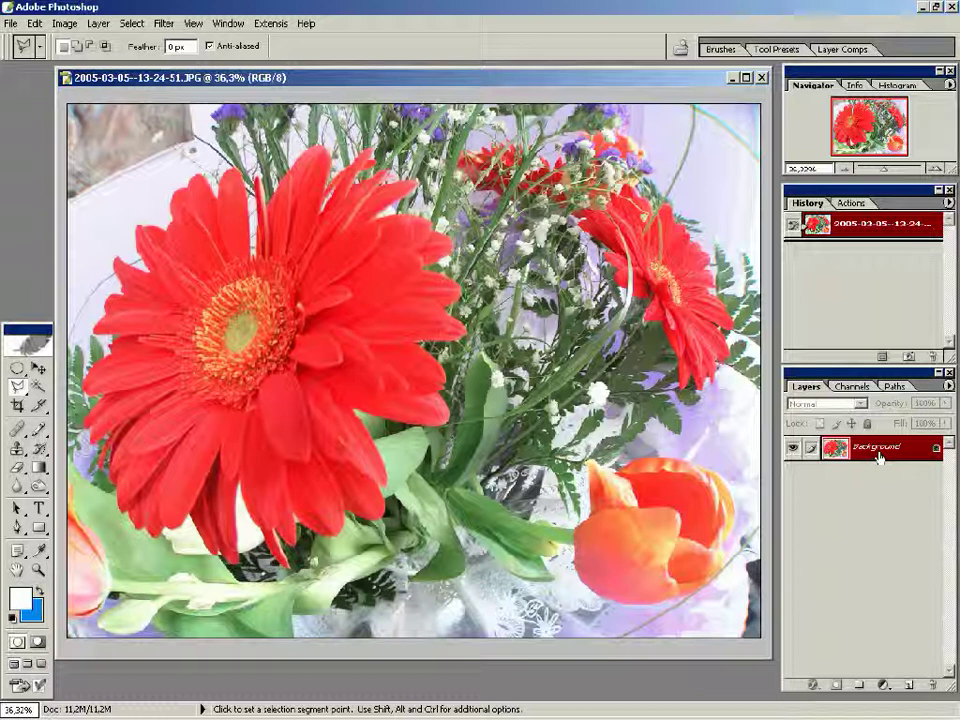
Step: Duplicate the Background layer and add a new empty layer directly above the original Background
{"action": "left_click_drag", "start_coordinate": [879, 457], "coordinate": [907, 688]}
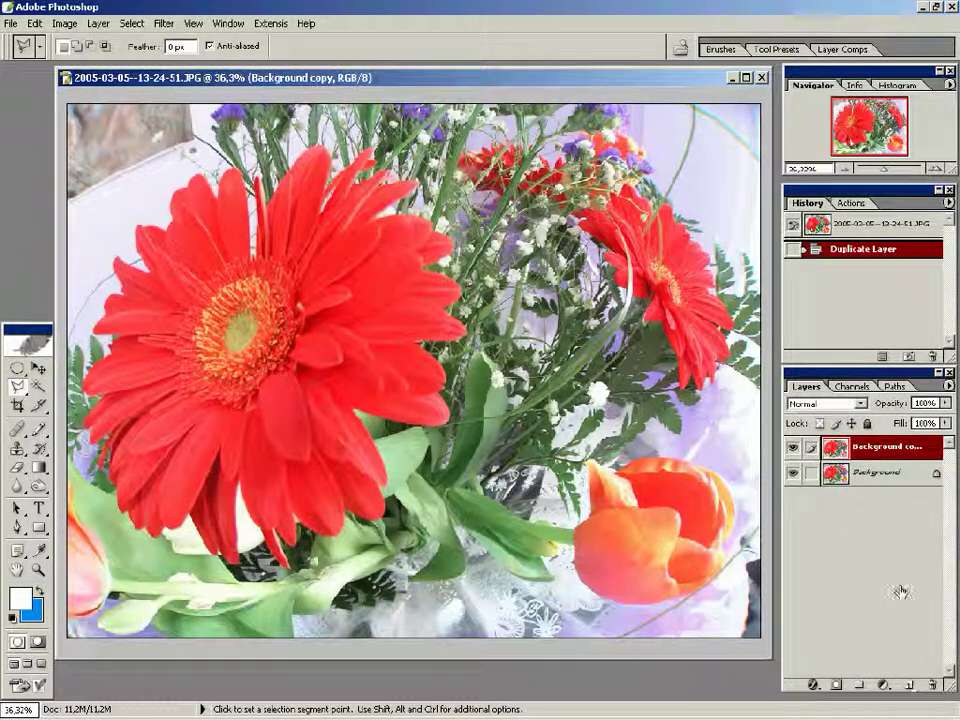
{"action": "left_click", "coordinate": [879, 476]}
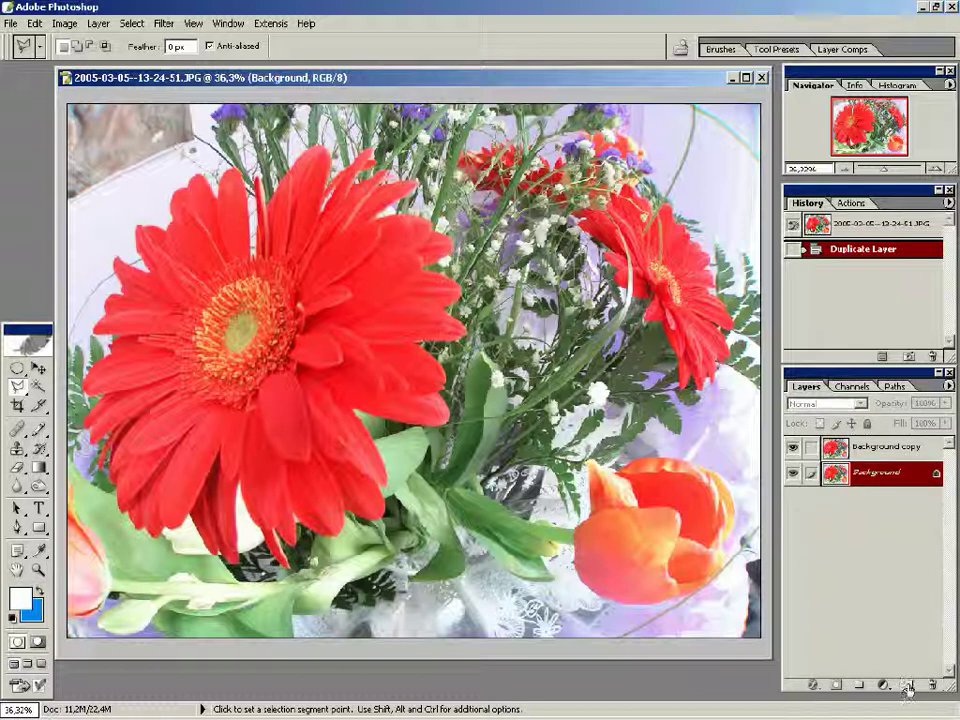
{"action": "left_click", "coordinate": [907, 686]}
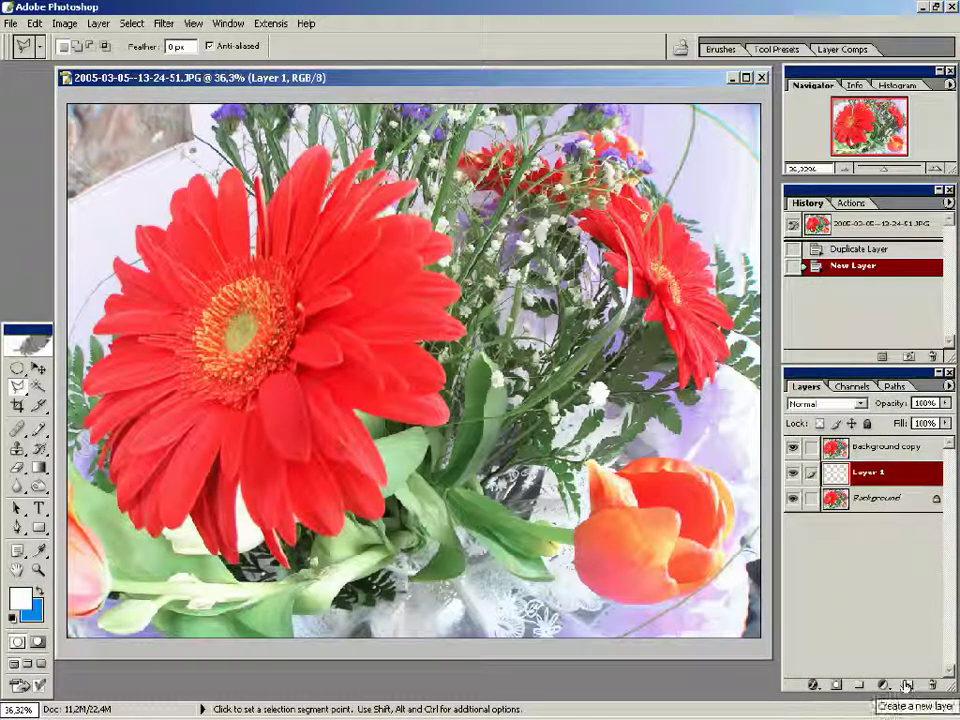
Step: Fill the new Layer 1 with the white foreground color in Normal mode at 100% opacity
{"action": "left_click", "coordinate": [36, 25]}
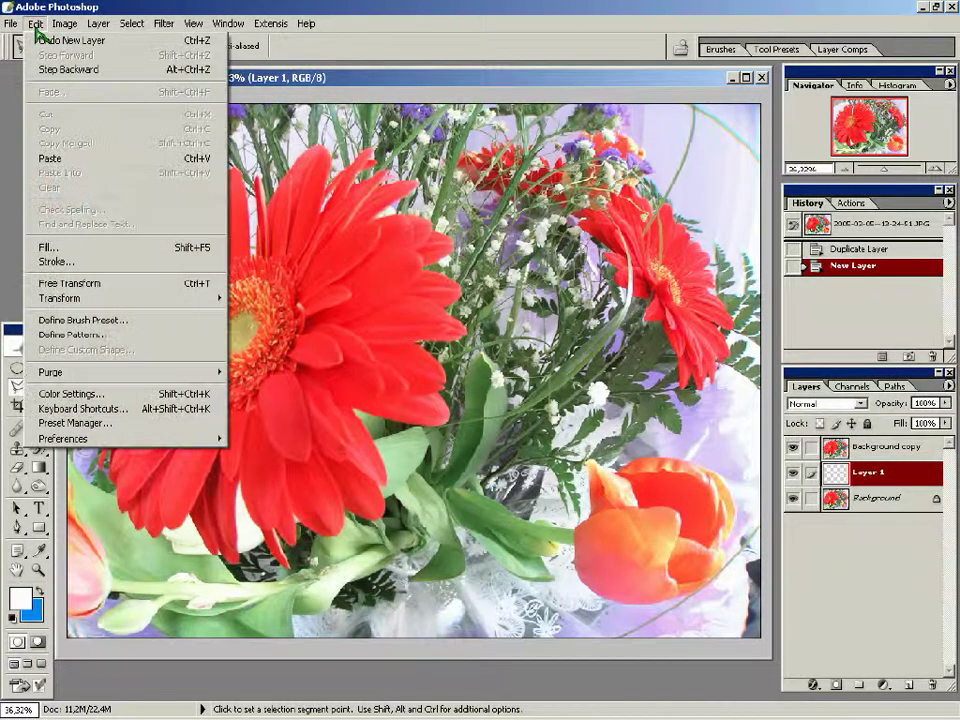
{"action": "left_click", "coordinate": [62, 247]}
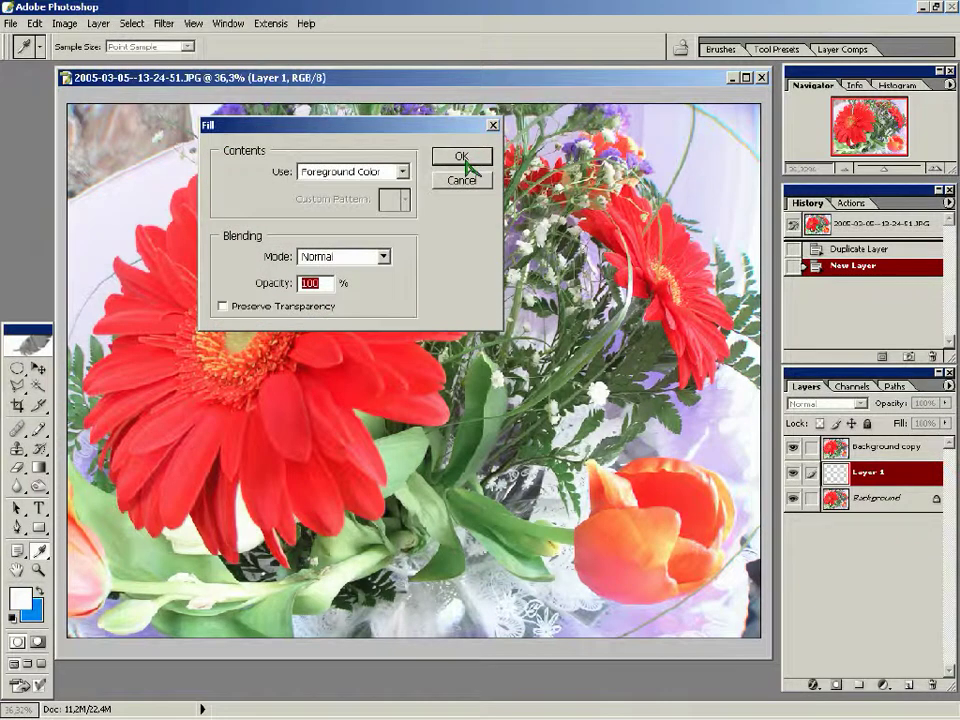
{"action": "left_click", "coordinate": [461, 157]}
{"action": "key", "text": "l"}
Step: Delete the original Background layer from the bottom of the layer stack
{"action": "left_click", "coordinate": [874, 500]}
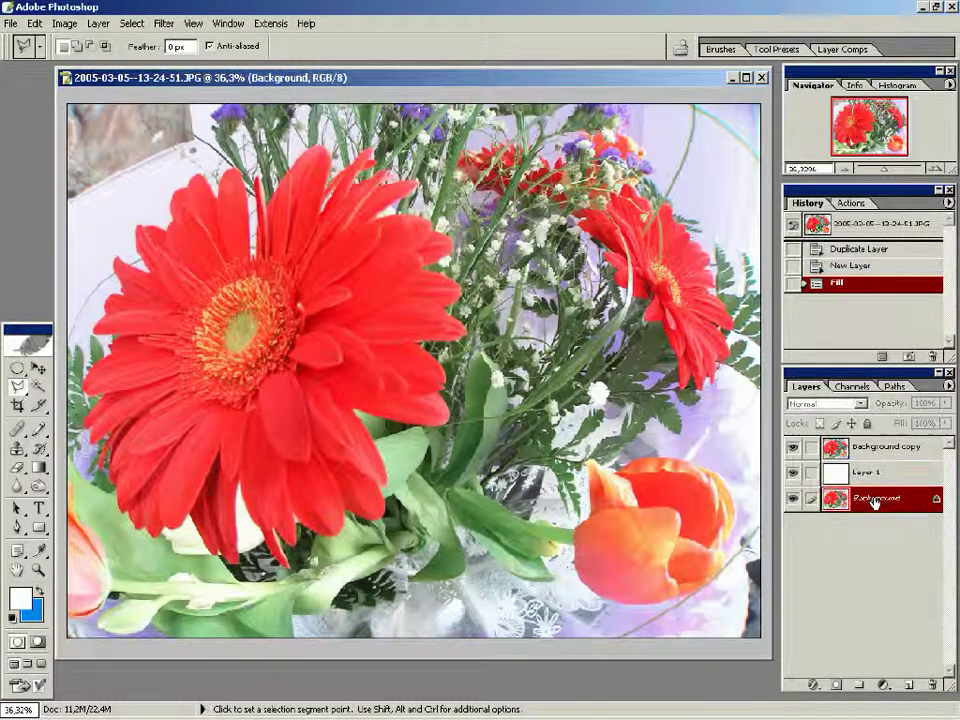
{"action": "left_click_drag", "start_coordinate": [874, 500], "coordinate": [895, 512]}
{"action": "key", "text": "Delete"}
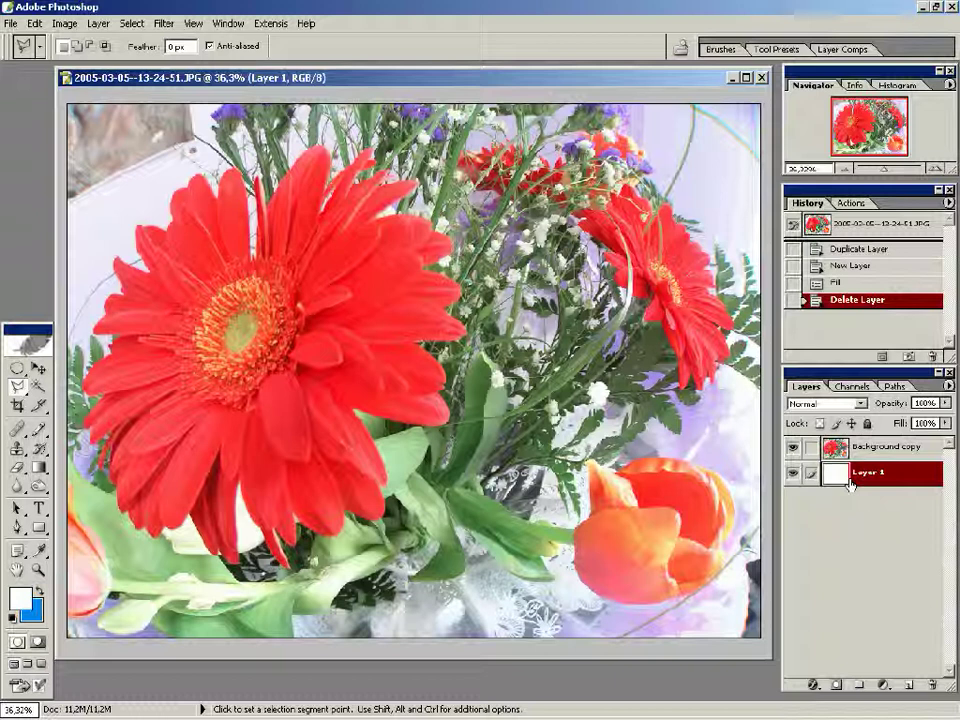
Step: On the Background copy layer, select a triangle over the photo's lower-right corner with the Polygonal Lasso, cutting diagonally across the tulip
{"action": "left_click", "coordinate": [868, 452]}
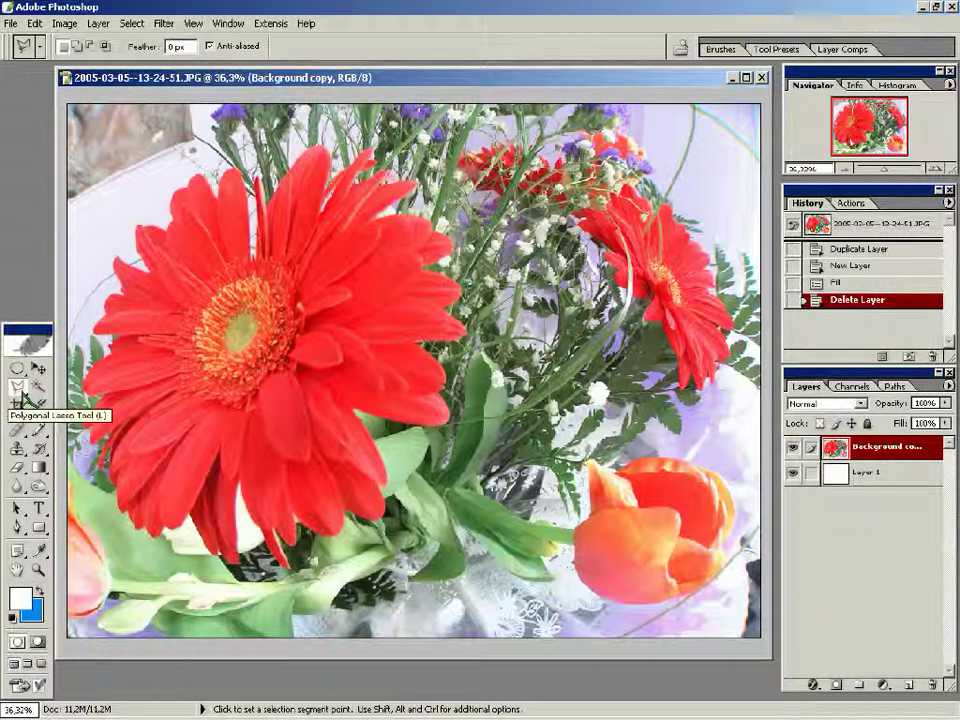
{"action": "left_click", "coordinate": [762, 410]}
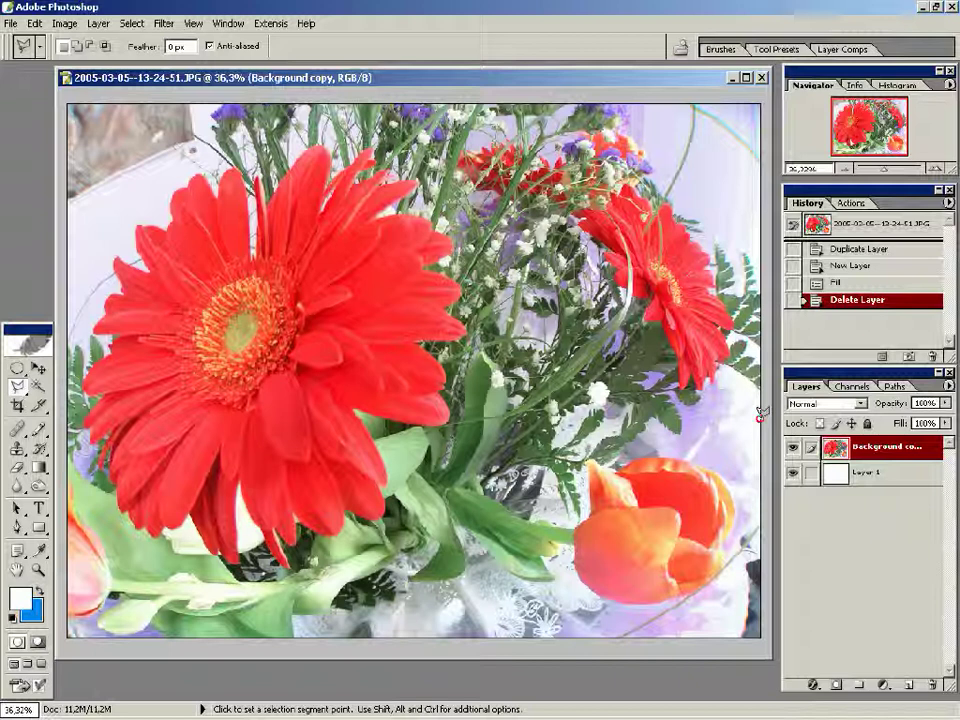
{"action": "left_click", "coordinate": [764, 630]}
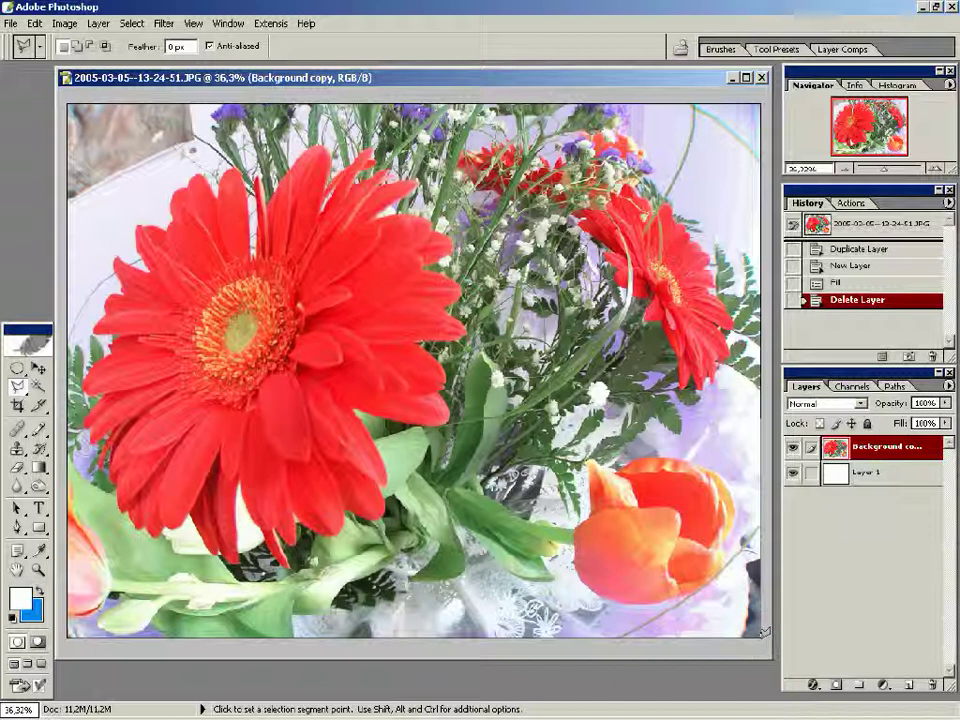
{"action": "left_click", "coordinate": [646, 632]}
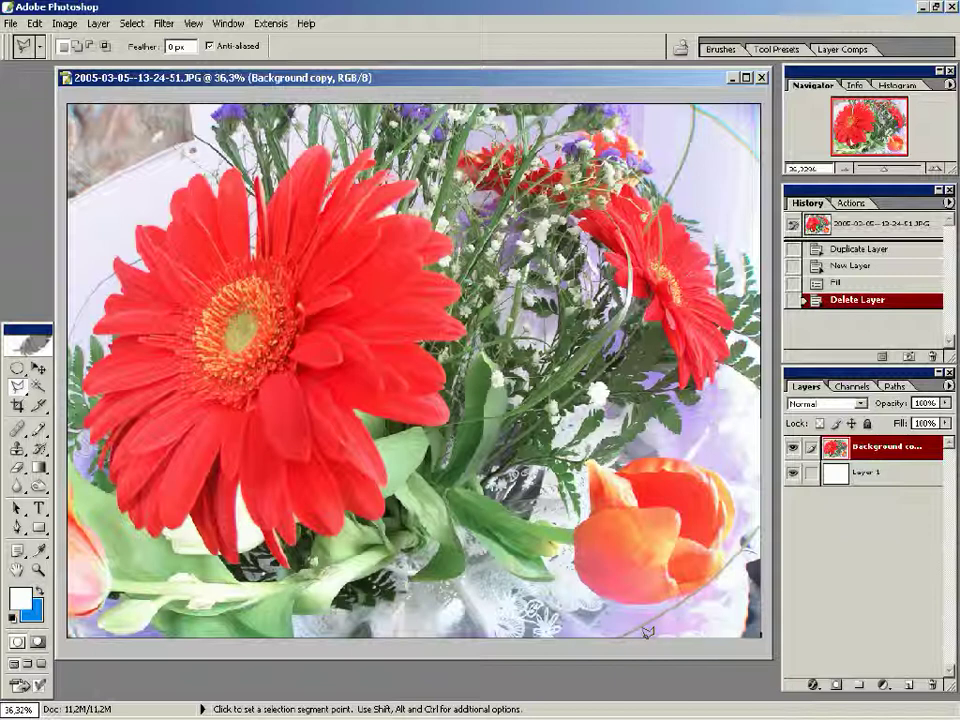
{"action": "double_click", "coordinate": [763, 411]}
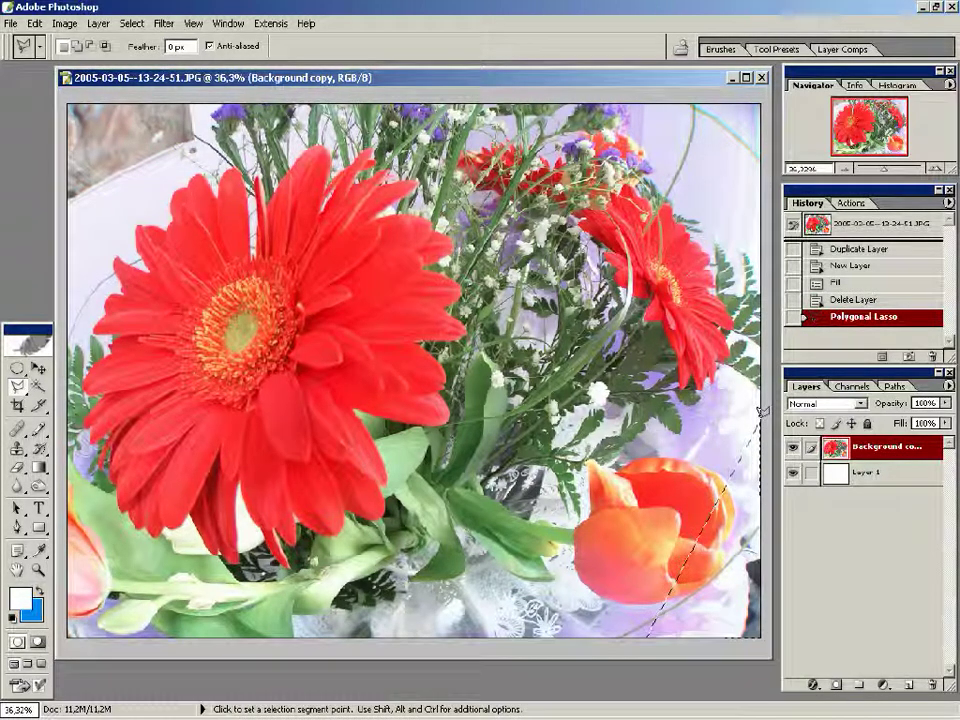
Step: Cut the selected corner out of Background copy and paste it as a new layer
{"action": "left_click", "coordinate": [34, 23]}
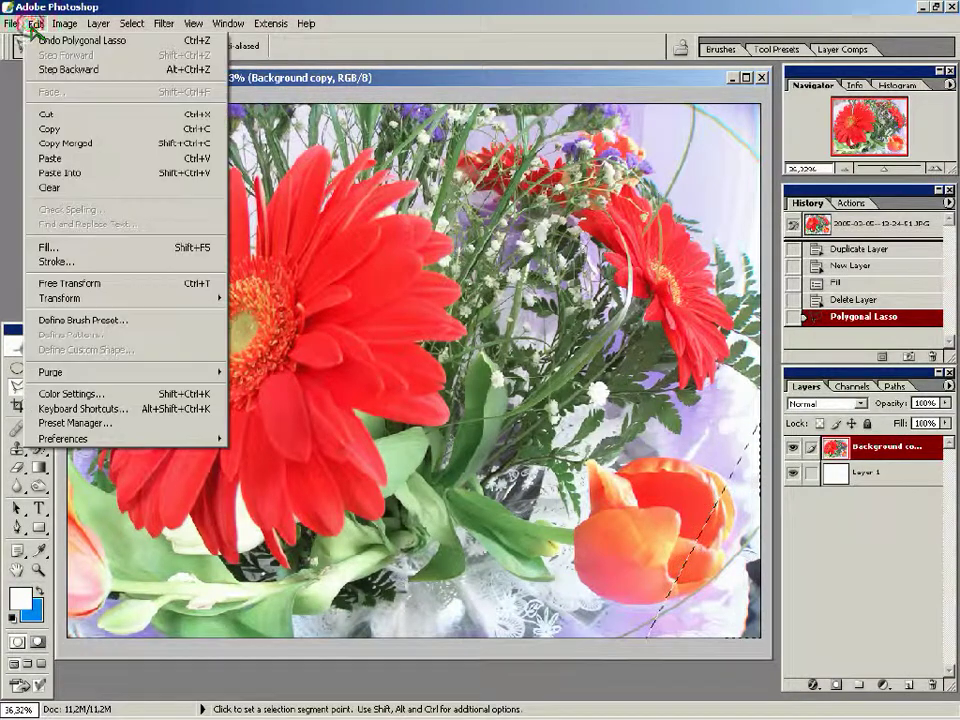
{"action": "left_click", "coordinate": [46, 114]}
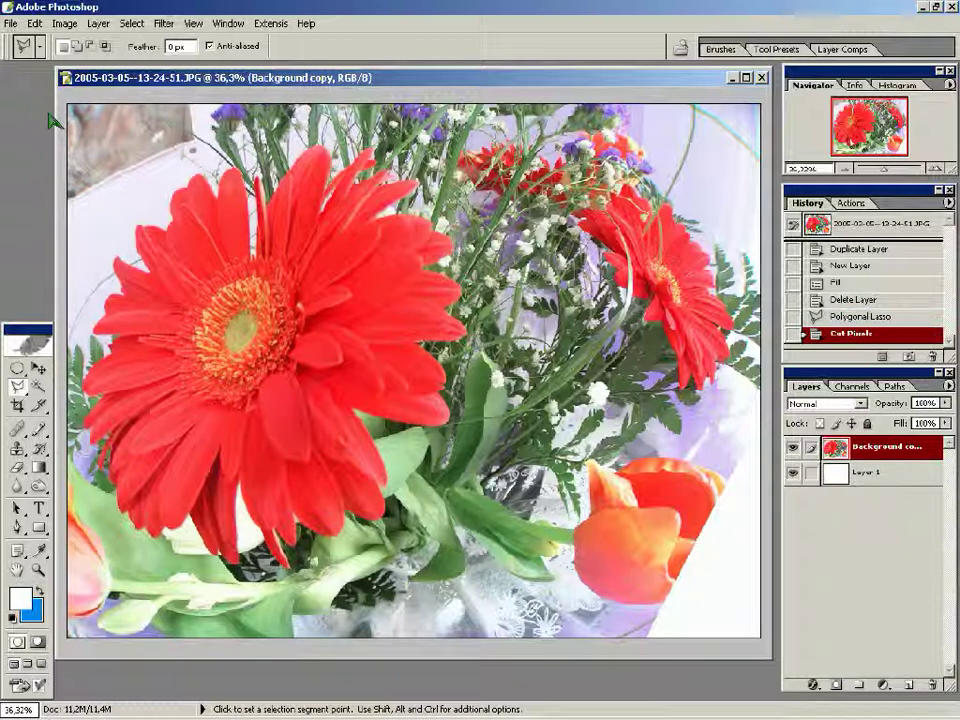
{"action": "left_click", "coordinate": [35, 23]}
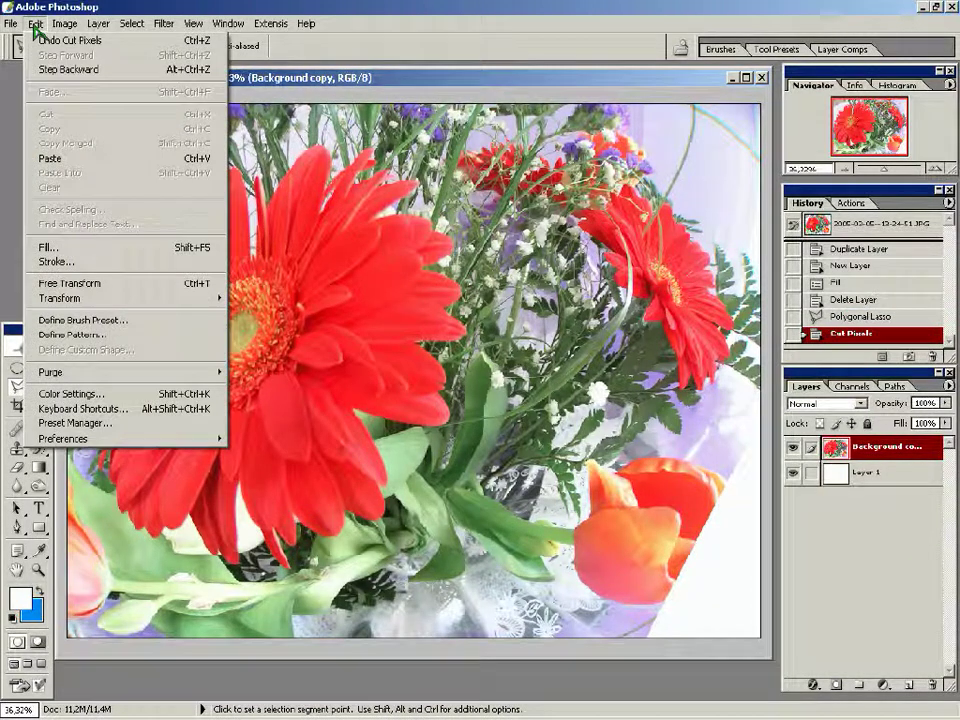
{"action": "left_click", "coordinate": [52, 160]}
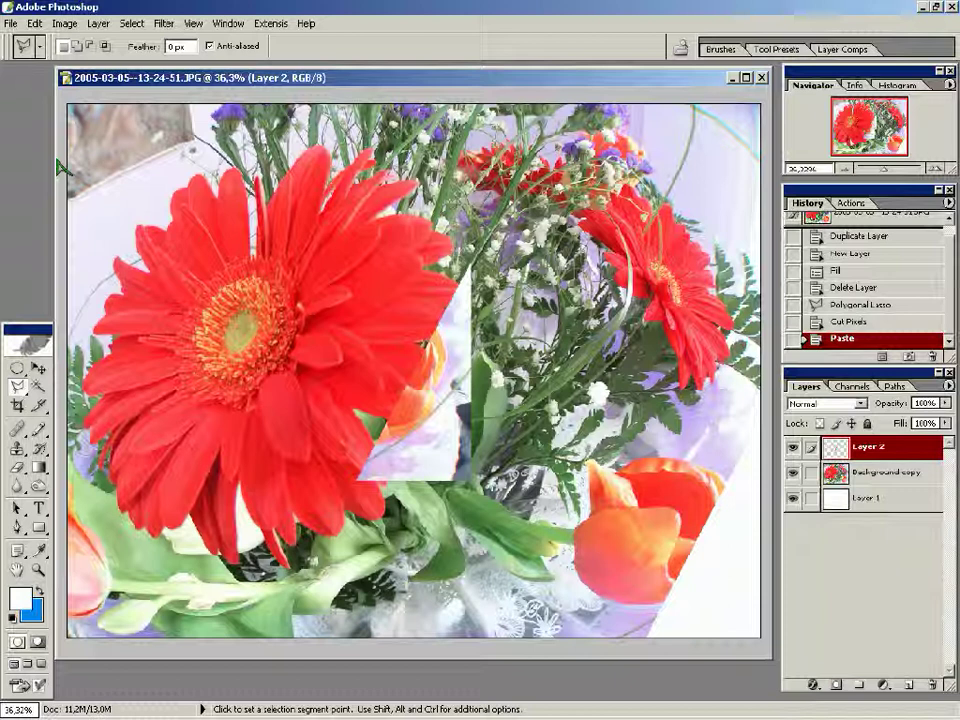
Step: Move the pasted corner piece over the tulip near the cut-away corner
{"action": "key", "text": "ctrl"}
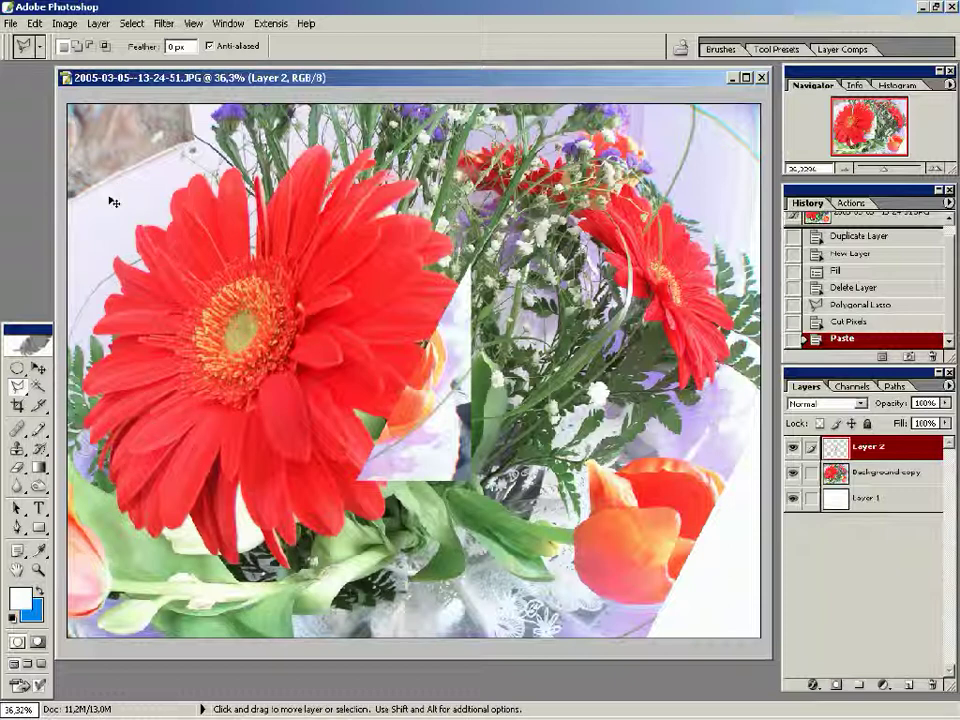
{"action": "key", "text": "ctrl+t"}
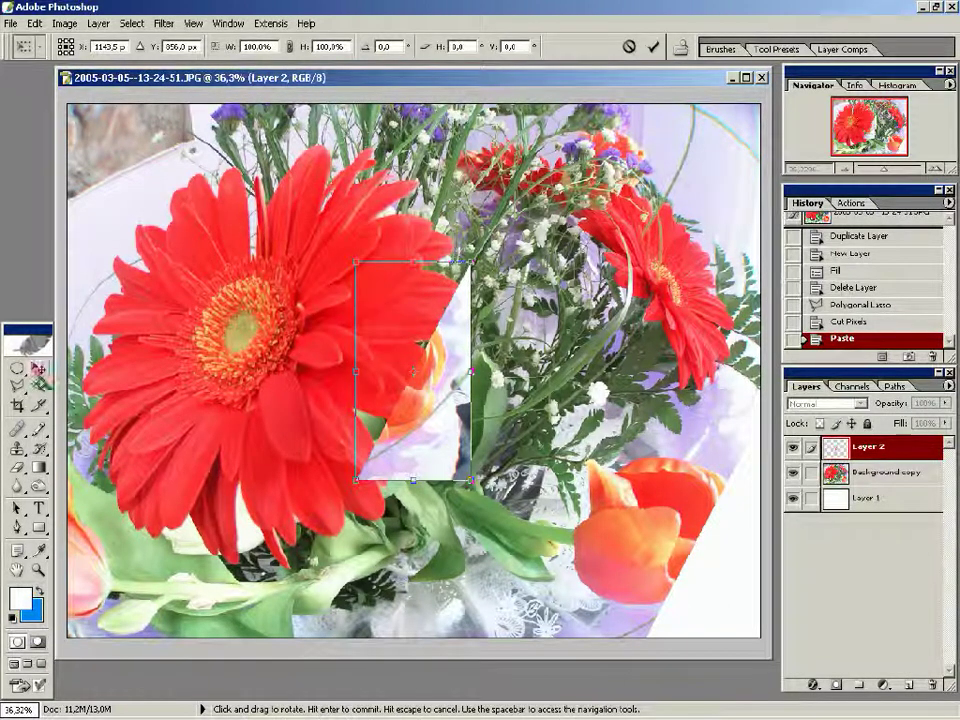
{"action": "left_click", "coordinate": [38, 369]}
{"action": "left_click_drag", "start_coordinate": [429, 326], "coordinate": [616, 398]}
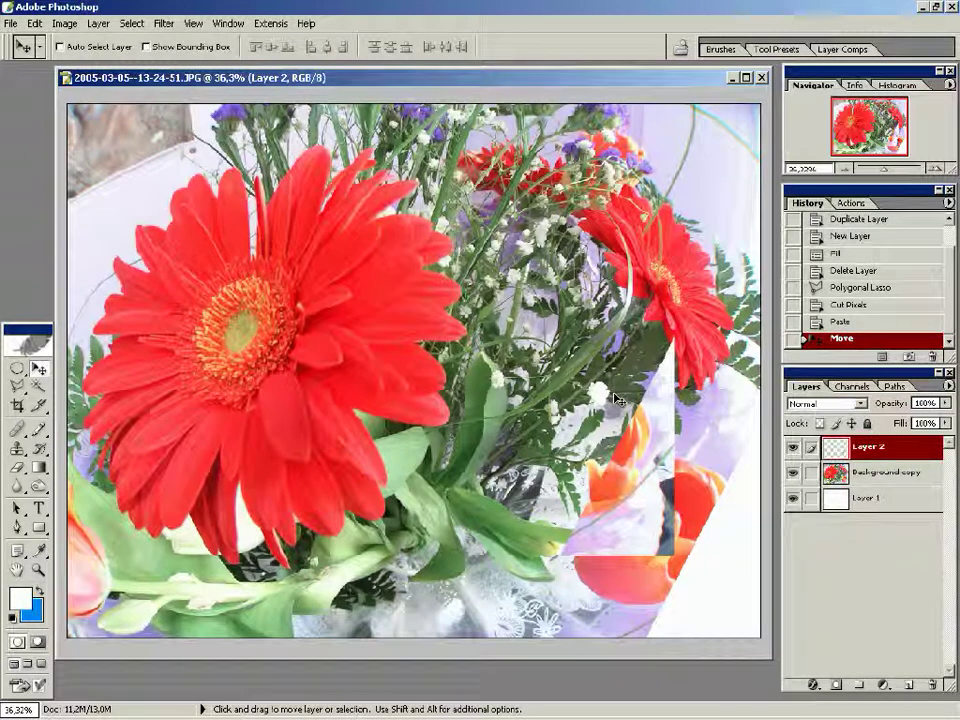
Step: With Free Transform, shift the corner piece closer to the diagonal cut and flip it horizontally
{"action": "key", "text": "ctrl+t"}
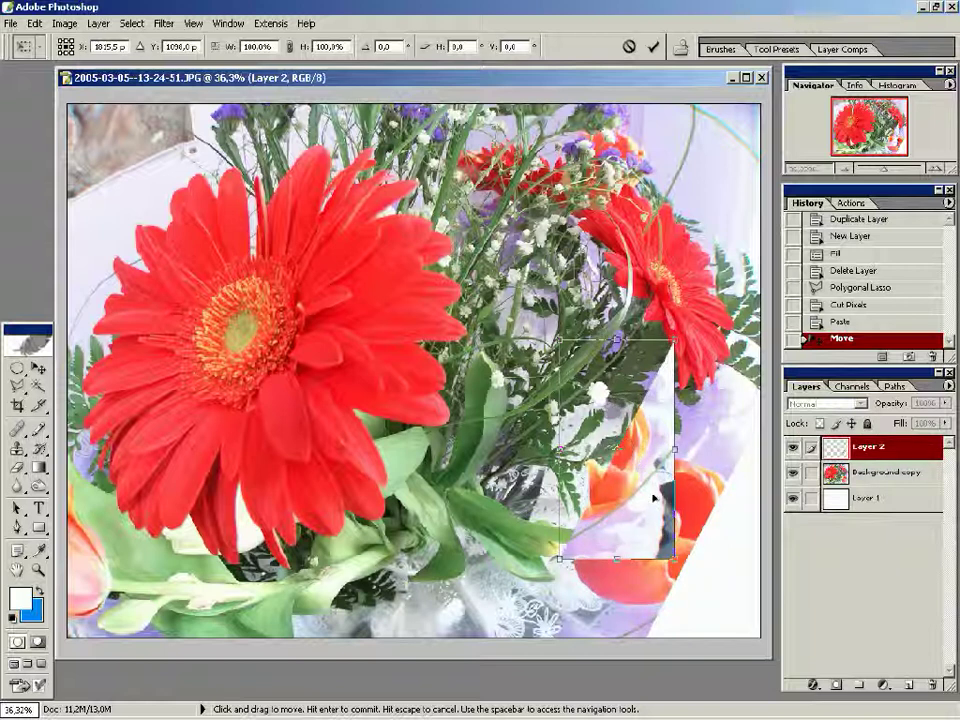
{"action": "left_click_drag", "start_coordinate": [660, 515], "coordinate": [698, 535]}
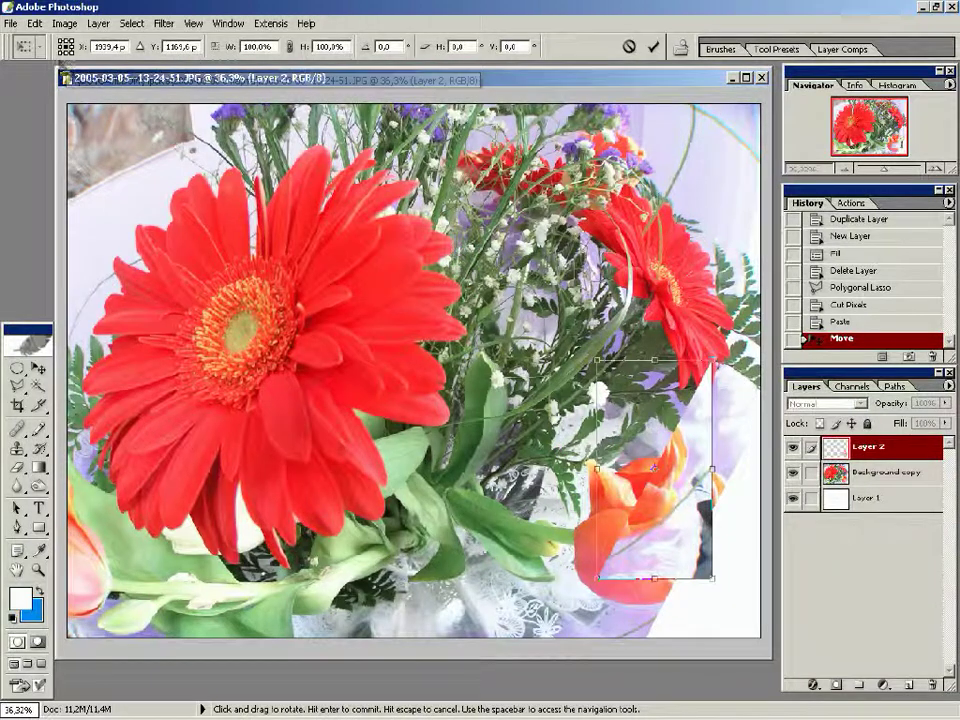
{"action": "left_click", "coordinate": [36, 23]}
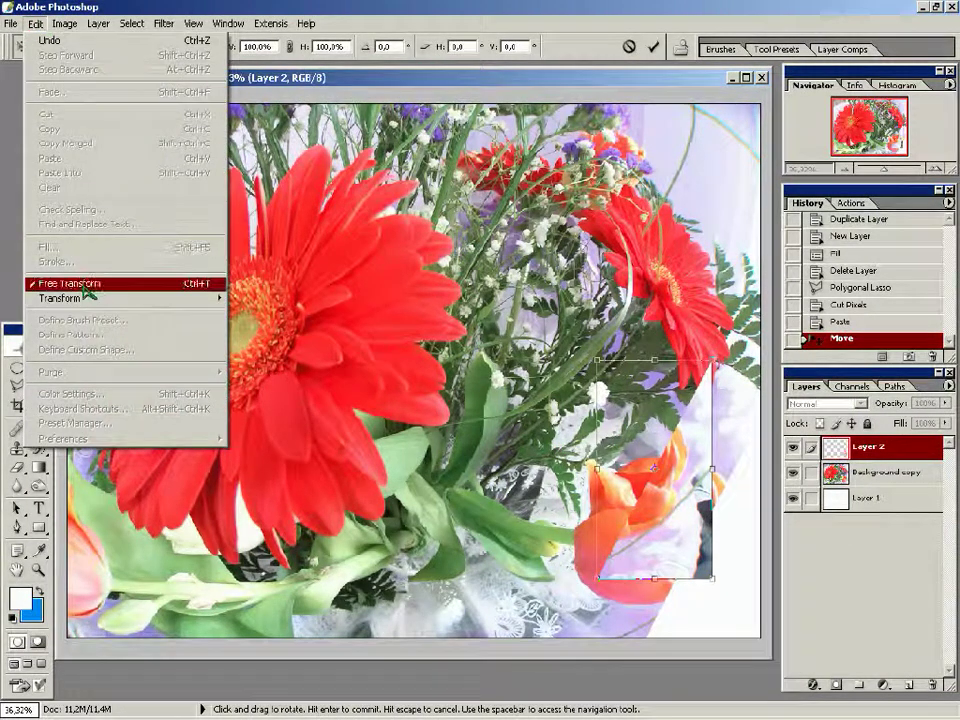
{"action": "mouse_move", "coordinate": [94, 304]}
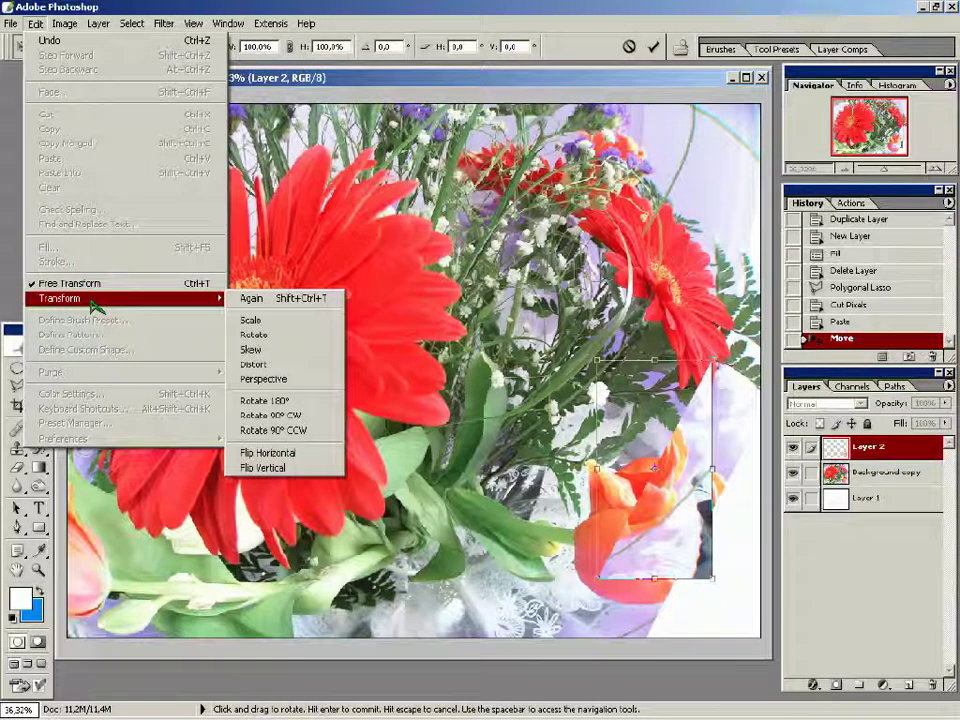
{"action": "left_click", "coordinate": [305, 460]}
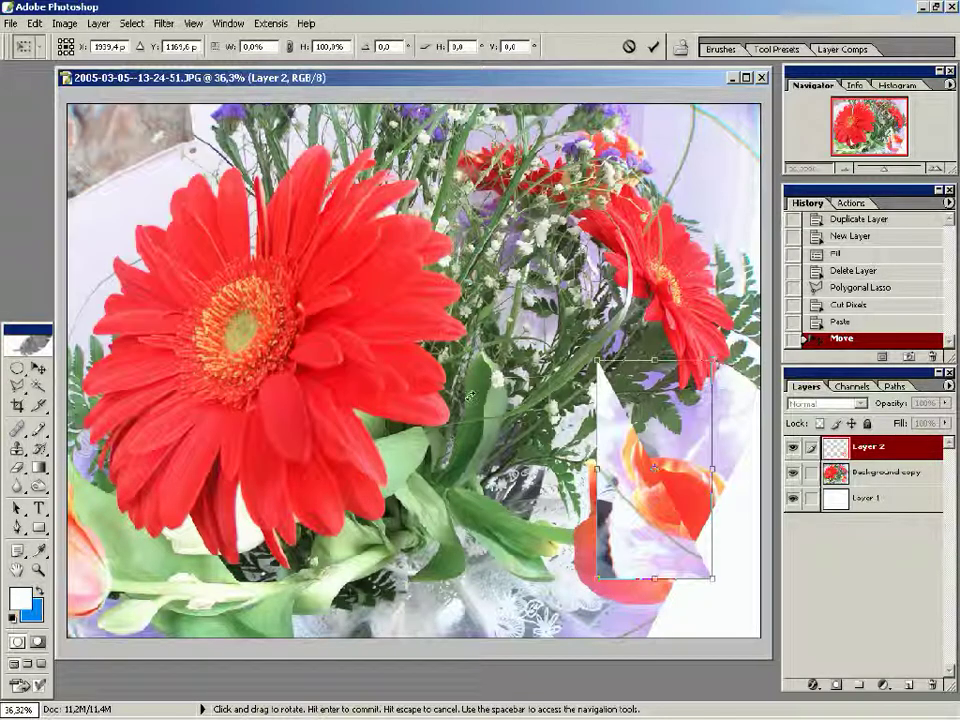
Step: Rotate the flipped piece to 55.3°, place its edge along the diagonal cut and apply the transform
{"action": "left_click_drag", "start_coordinate": [576, 352], "coordinate": [704, 320]}
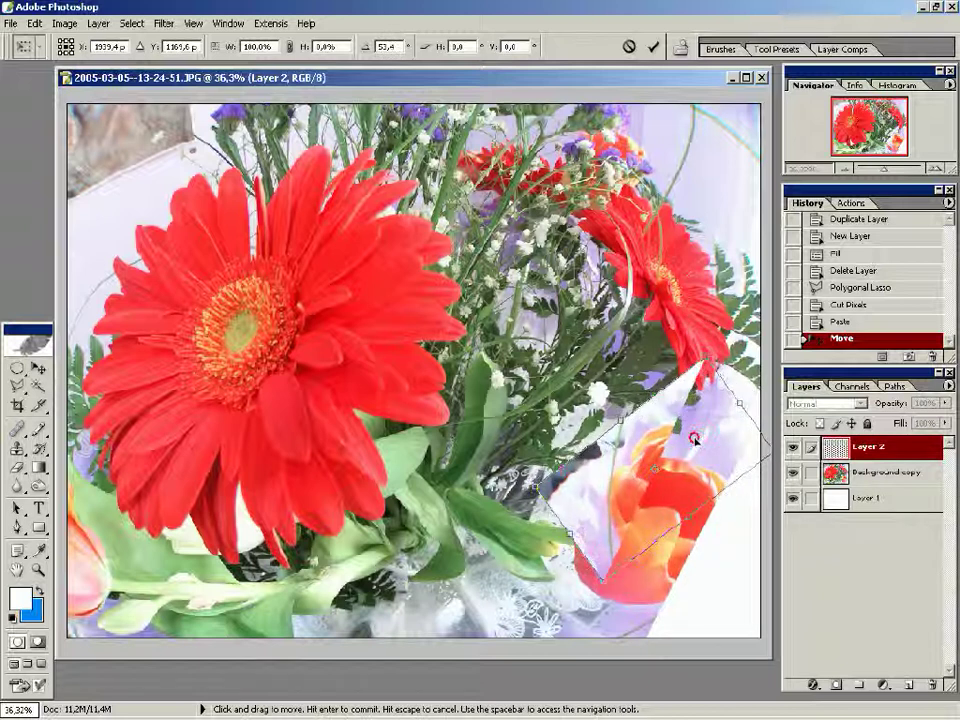
{"action": "left_click_drag", "start_coordinate": [707, 466], "coordinate": [741, 494]}
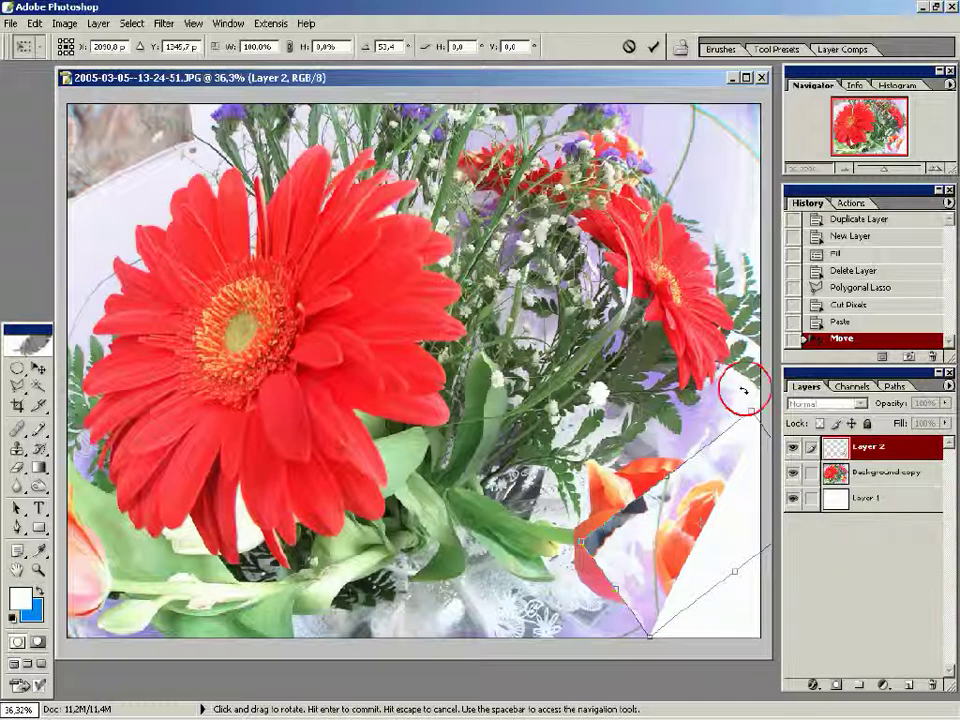
{"action": "left_click_drag", "start_coordinate": [745, 390], "coordinate": [746, 392]}
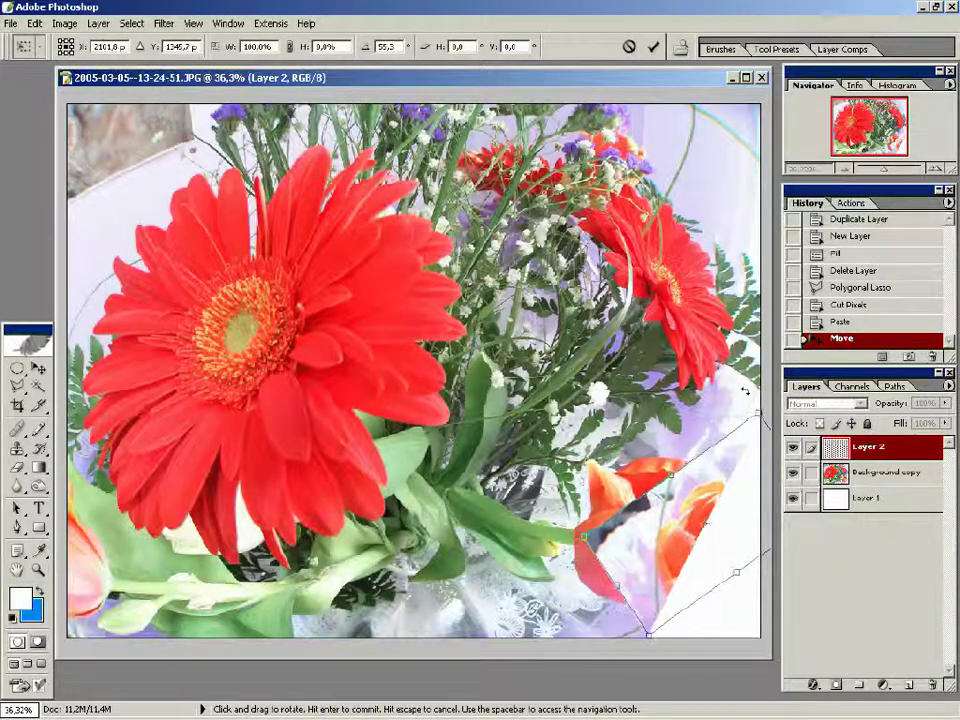
{"action": "key", "text": "Return"}
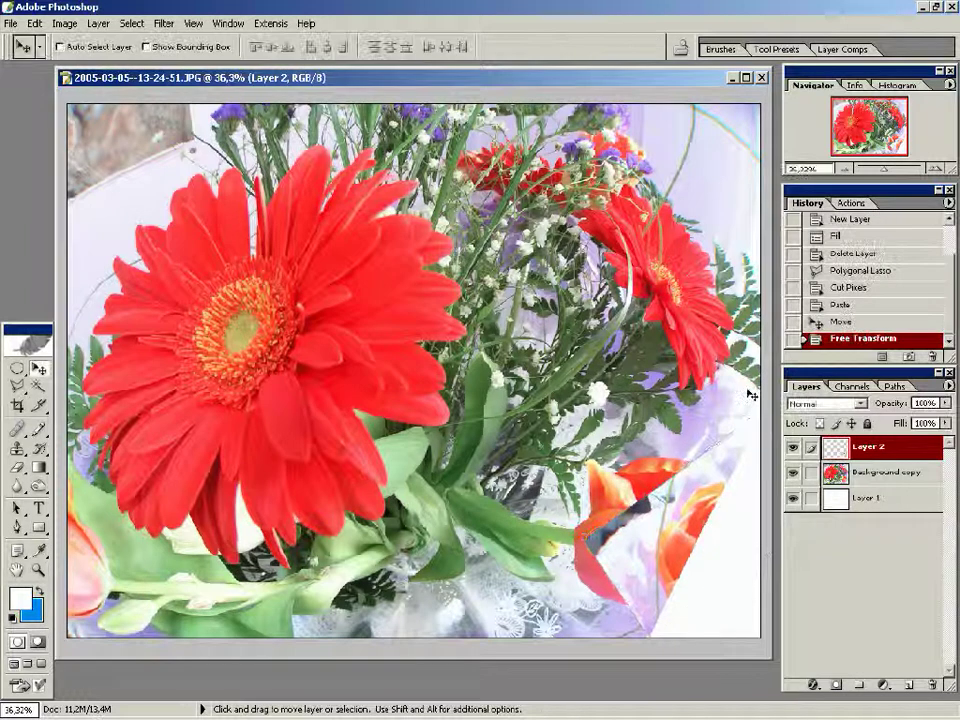
Step: Nudge the folded corner piece left and up so its edge lines up with the diagonal cut
{"action": "left_click", "coordinate": [38, 570]}
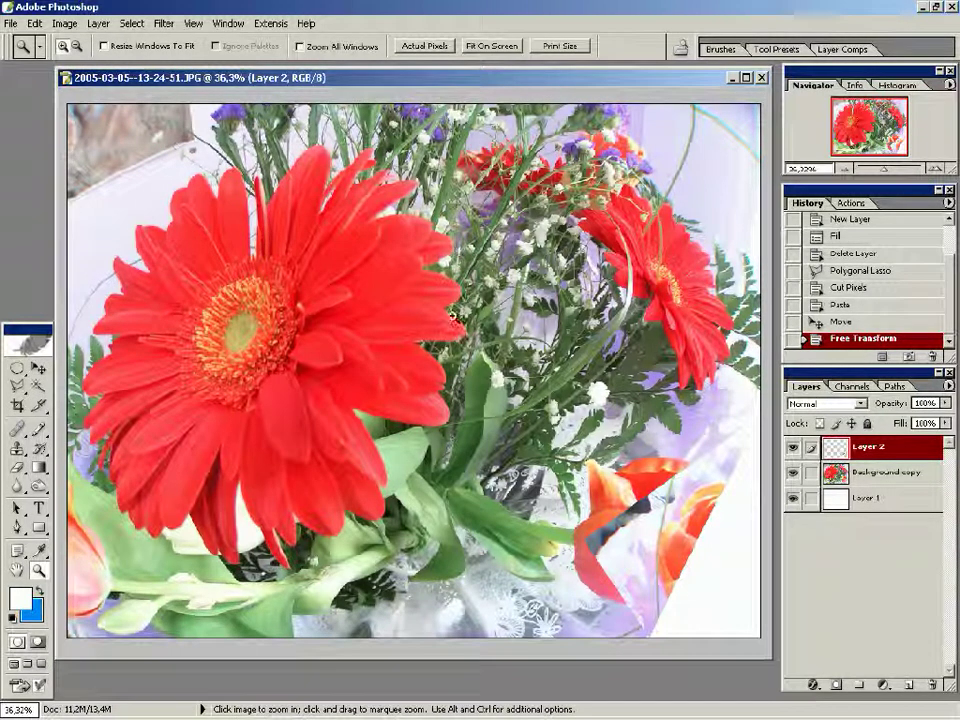
{"action": "left_click_drag", "start_coordinate": [490, 455], "coordinate": [664, 621]}
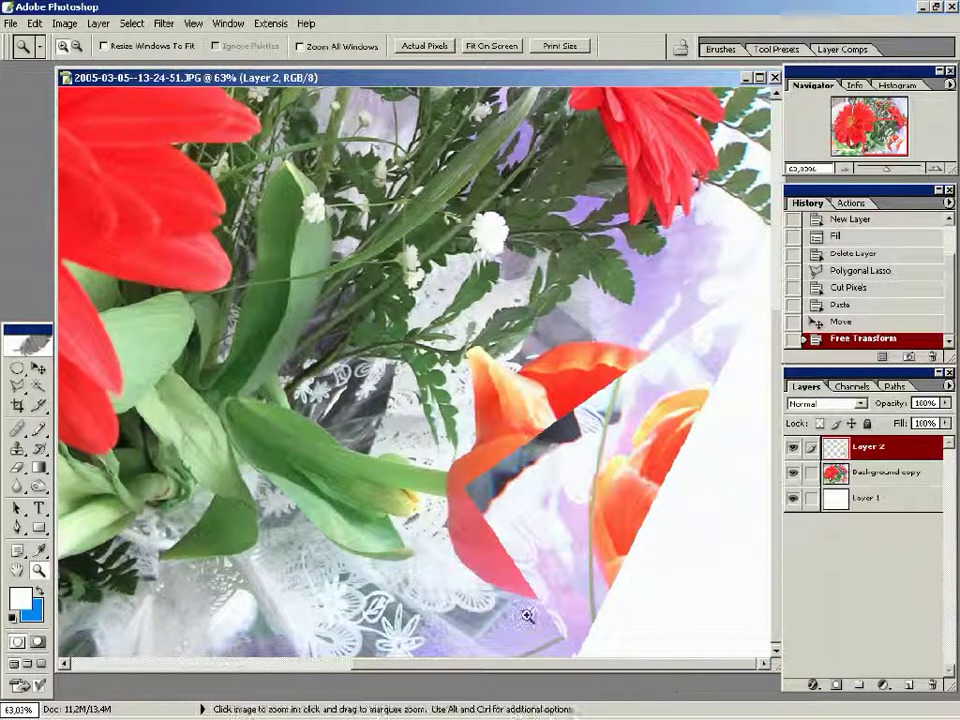
{"action": "left_click", "coordinate": [38, 368]}
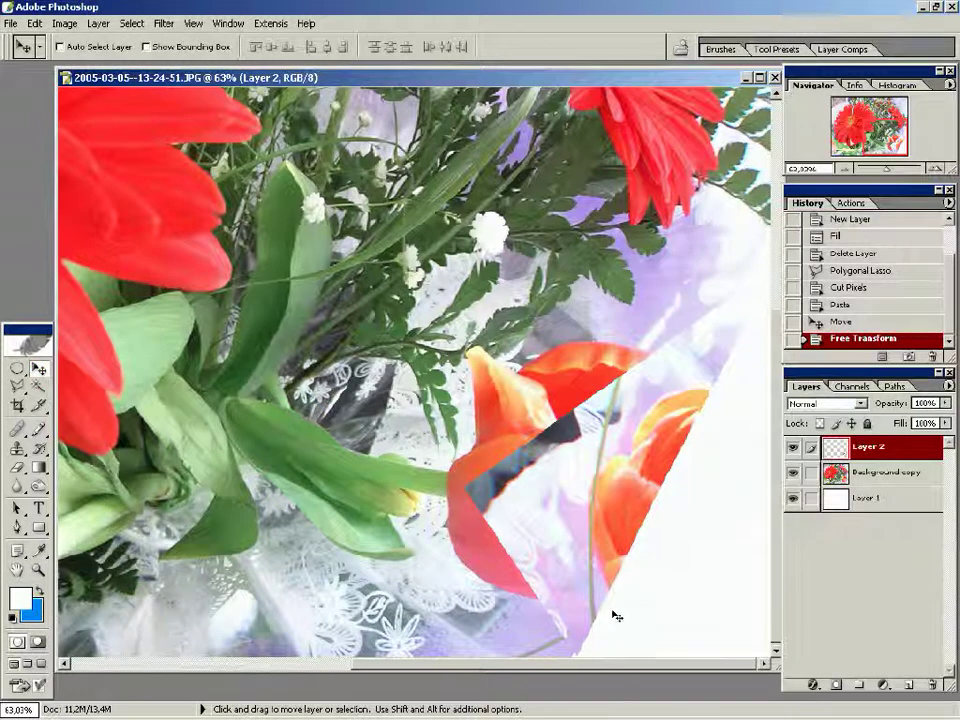
{"action": "key", "text": "Left"}
{"action": "key", "text": "Up"}
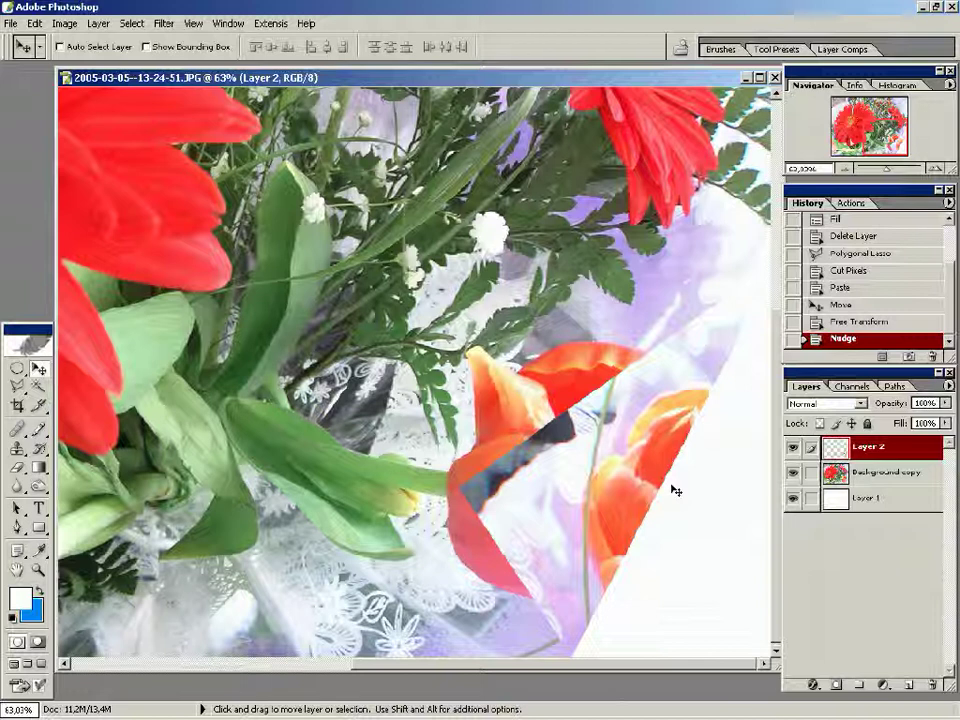
Step: Draw an upright elliptical selection over the lower part of the fold and enter Quick Mask mode
{"action": "left_click", "coordinate": [18, 369]}
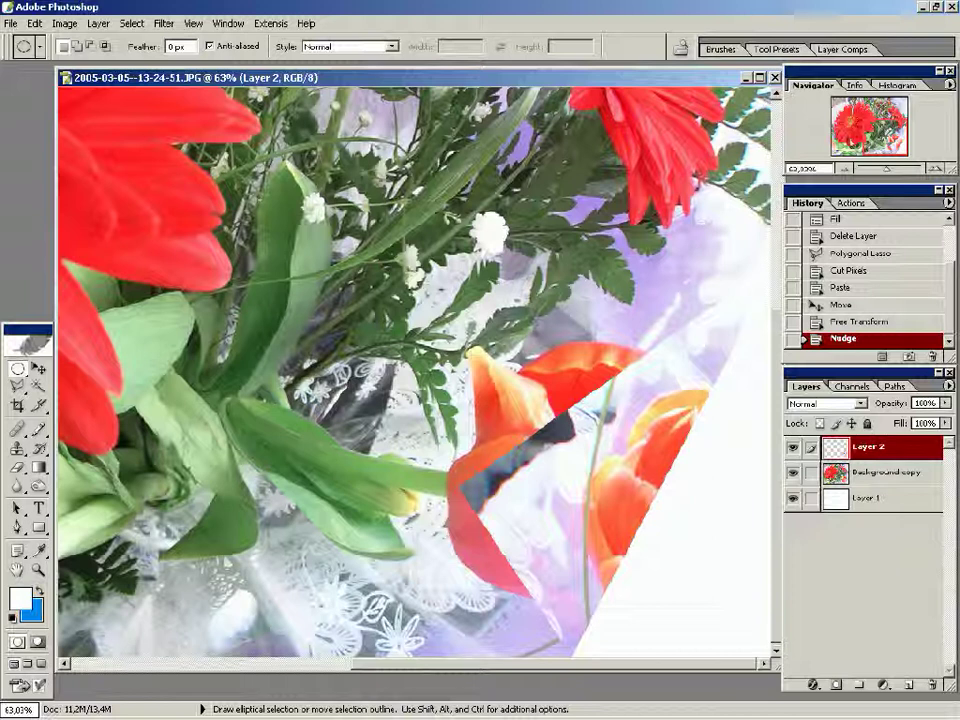
{"action": "left_click_drag", "start_coordinate": [486, 482], "coordinate": [600, 656]}
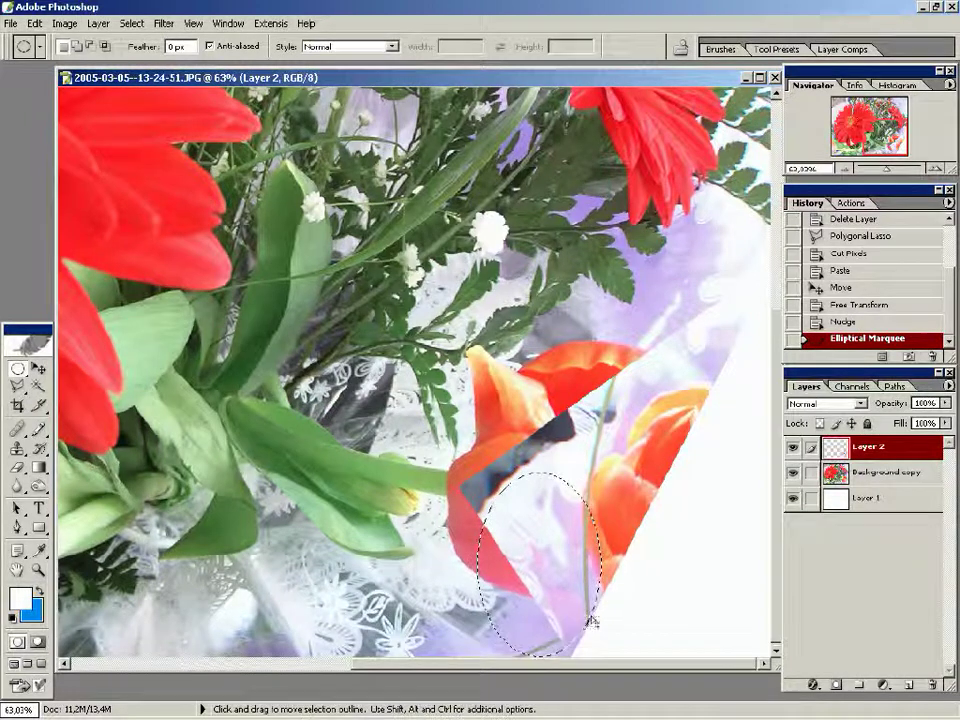
{"action": "left_click", "coordinate": [38, 643]}
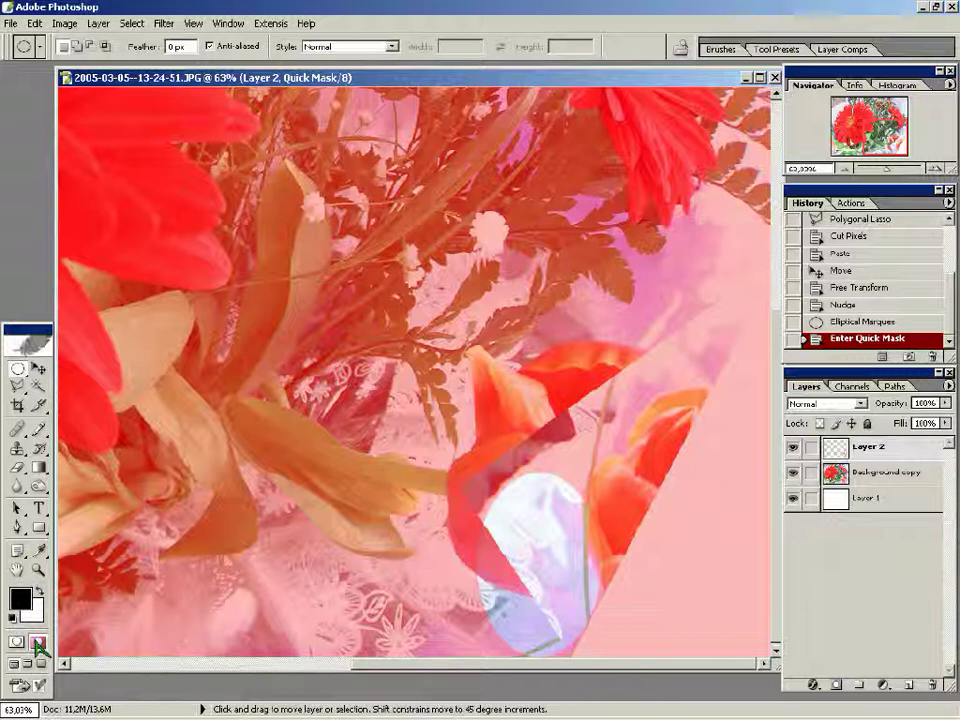
Step: Distort the elliptical Quick Mask with Free Transform, stretching and tilting its upper end left so it meets the fold's left tip, and apply it
{"action": "key", "text": "ctrl+t"}
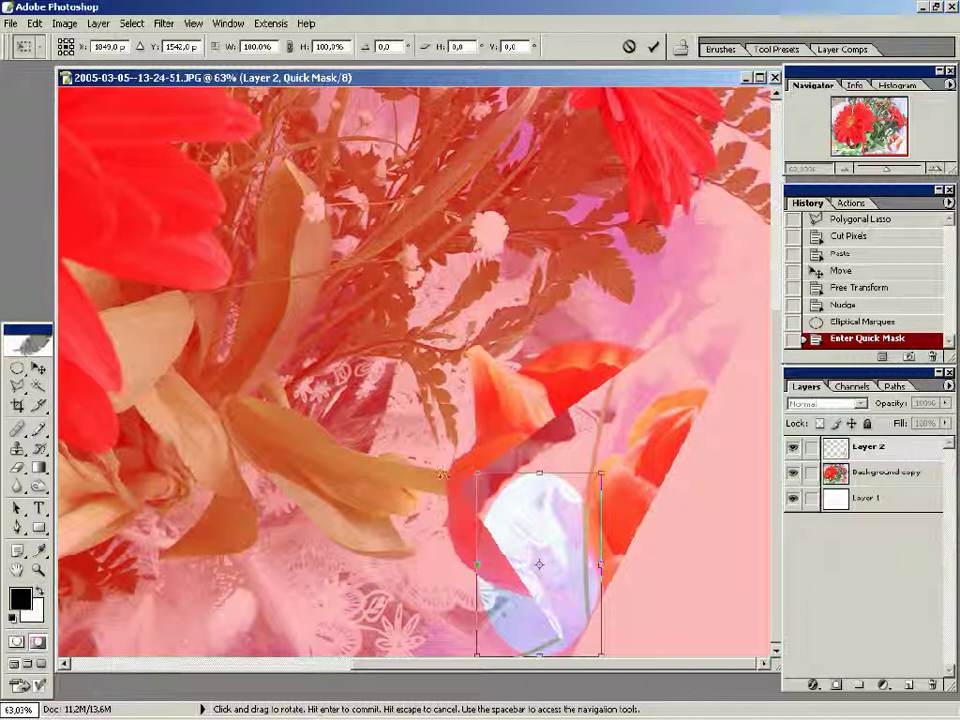
{"action": "left_click_drag", "start_coordinate": [478, 477], "coordinate": [362, 418]}
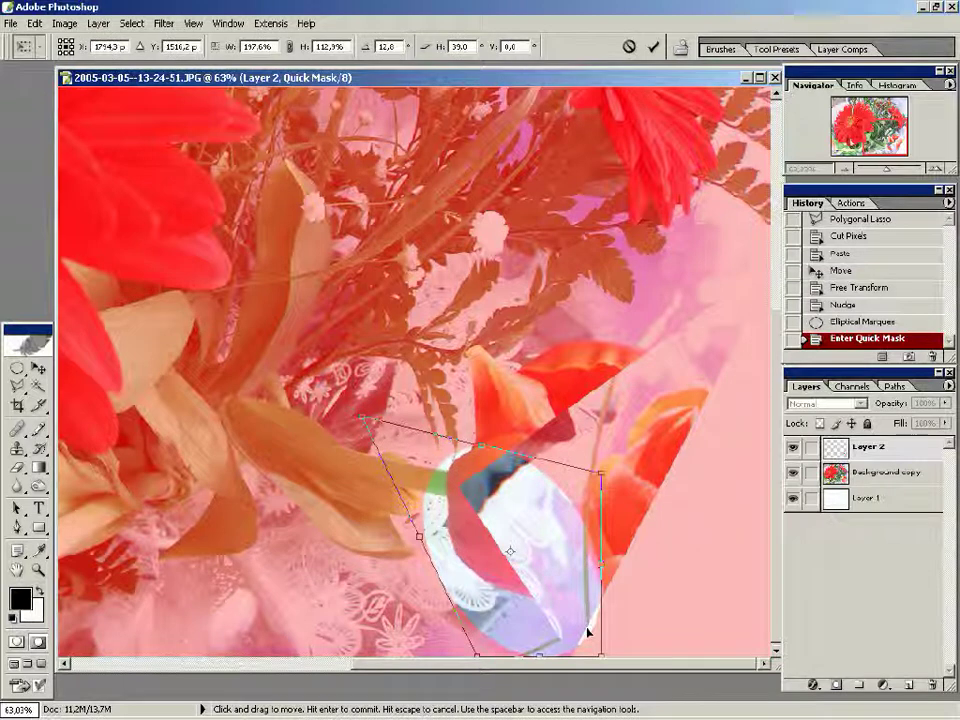
{"action": "key", "text": "shift+Left"}
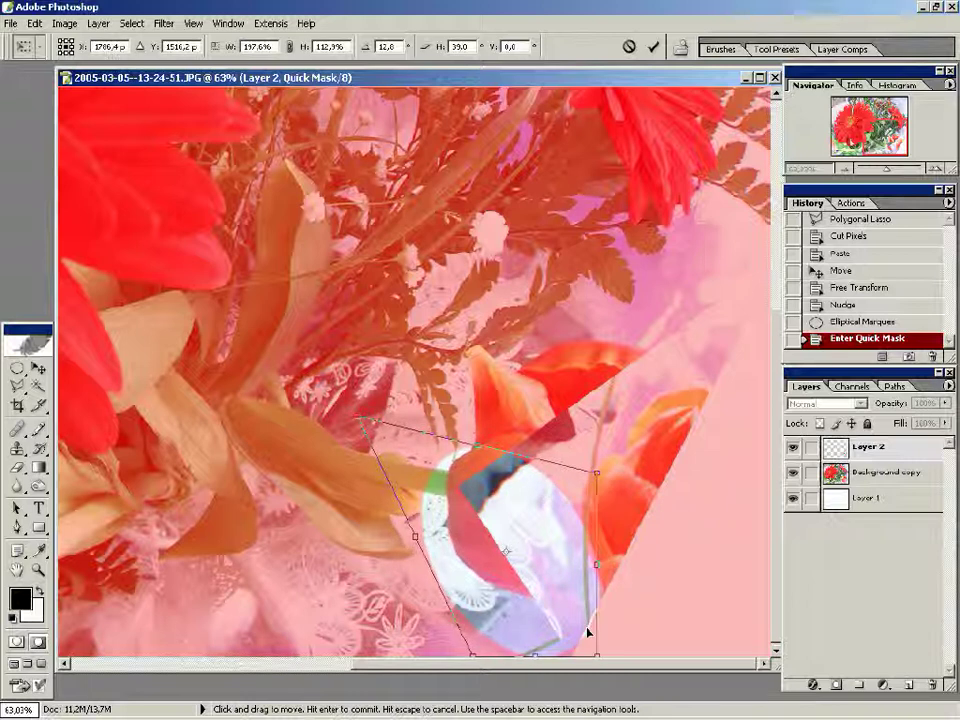
{"action": "key", "text": "shift+Right"}
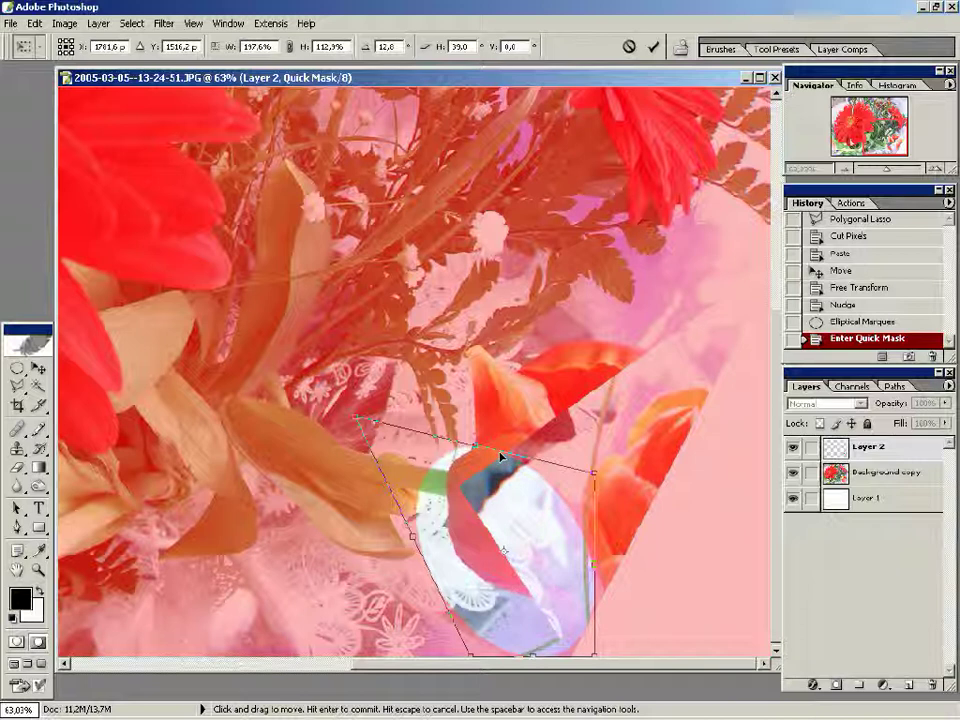
{"action": "left_click_drag", "start_coordinate": [476, 449], "coordinate": [462, 468]}
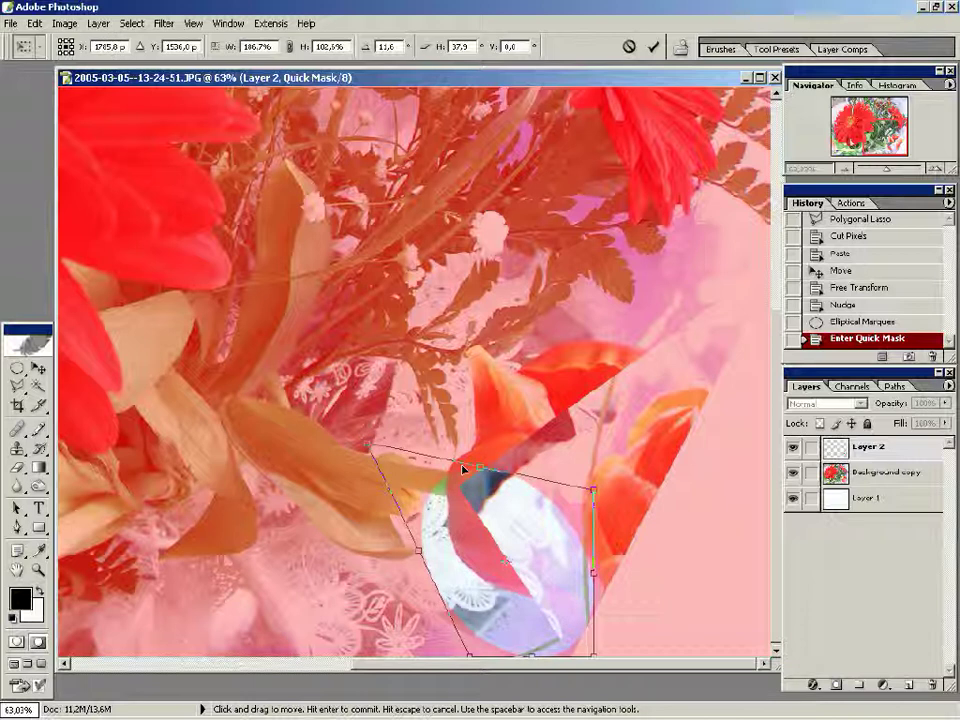
{"action": "key", "text": "Return"}
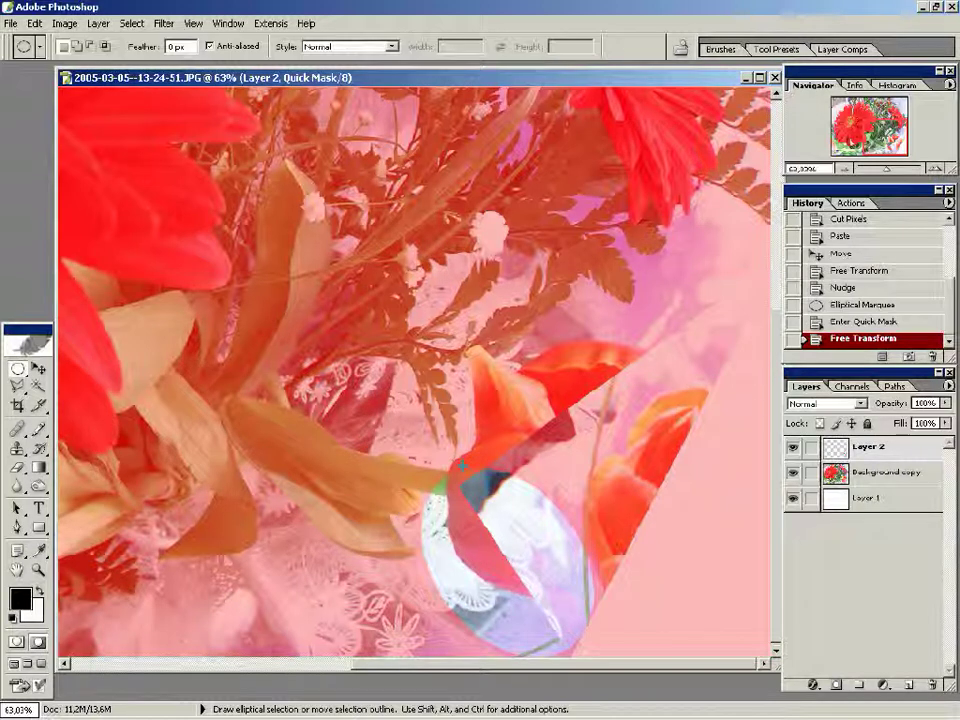
Step: Exit Quick Mask mode and delete the area inside the elliptical selection from Layer 2
{"action": "left_click", "coordinate": [17, 643]}
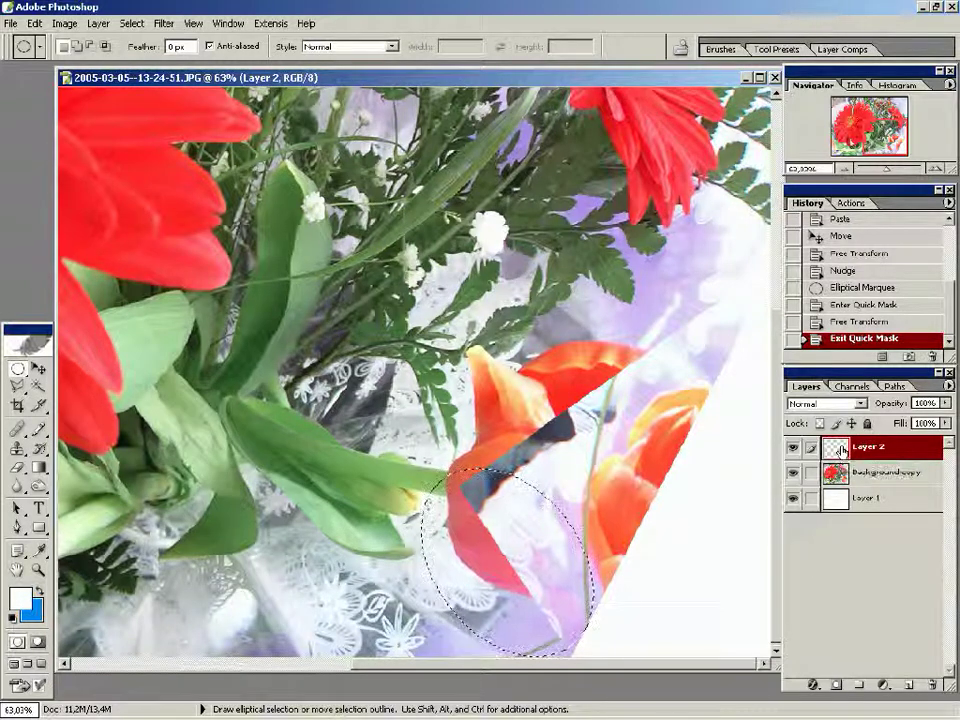
{"action": "key", "text": "Delete"}
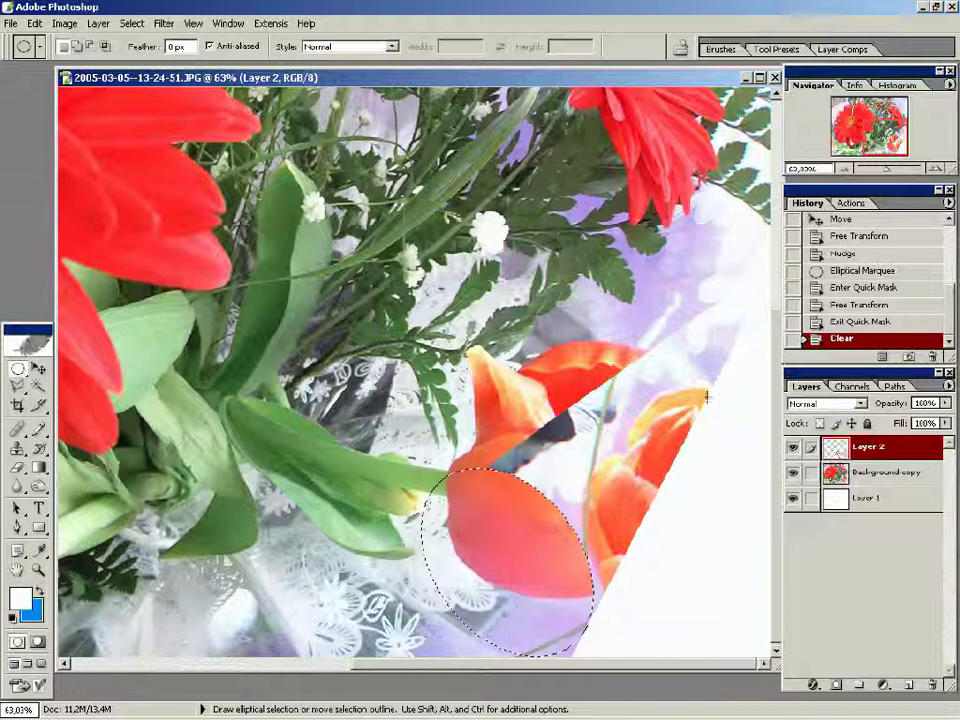
Step: Invert the selection, erase the leftover bit of Background copy outside the ellipse at the bottom of the cut, and deselect
{"action": "left_click", "coordinate": [128, 23]}
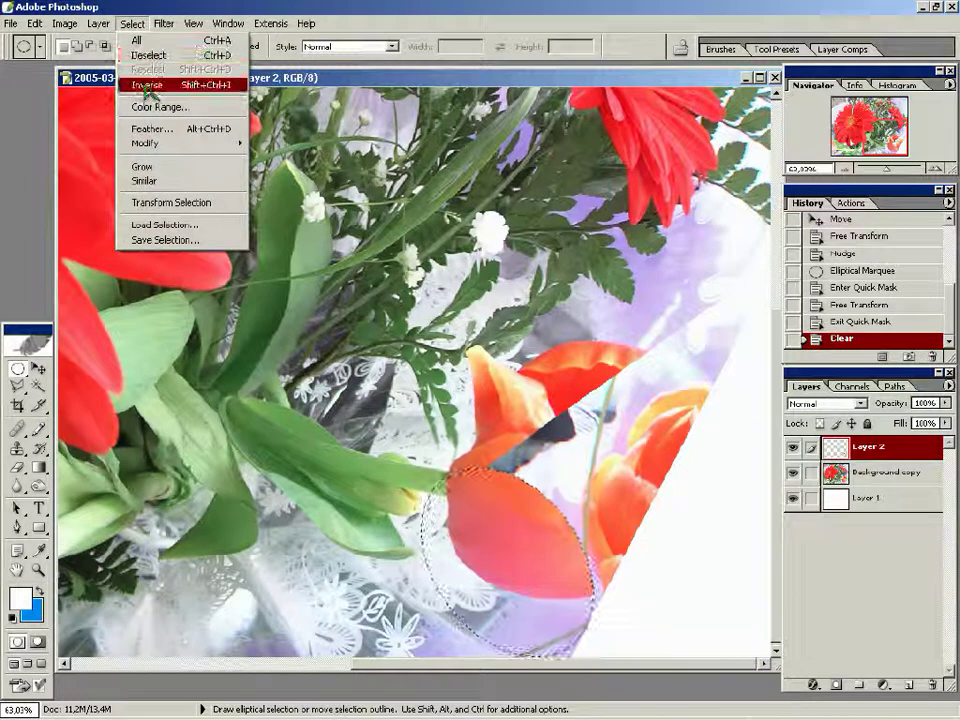
{"action": "left_click", "coordinate": [146, 85]}
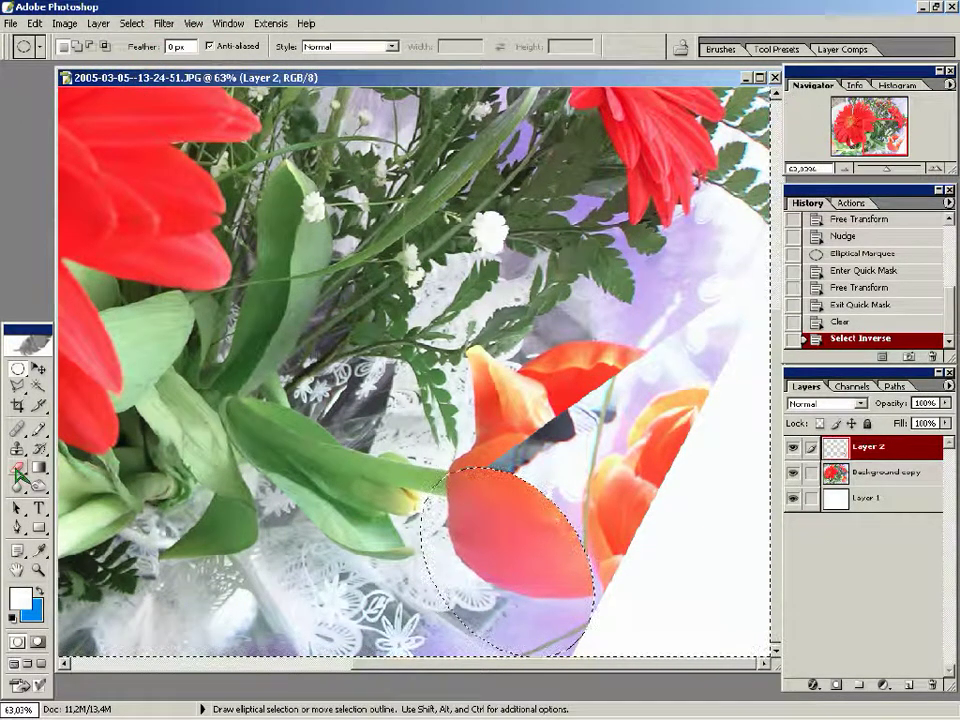
{"action": "left_click", "coordinate": [17, 467]}
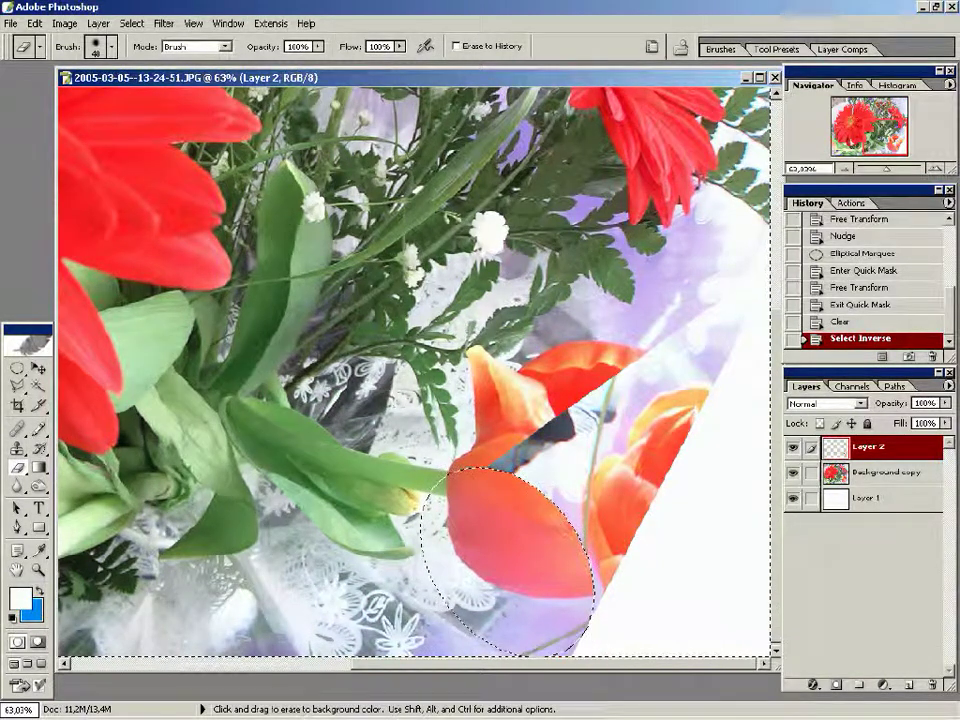
{"action": "left_click", "coordinate": [580, 638]}
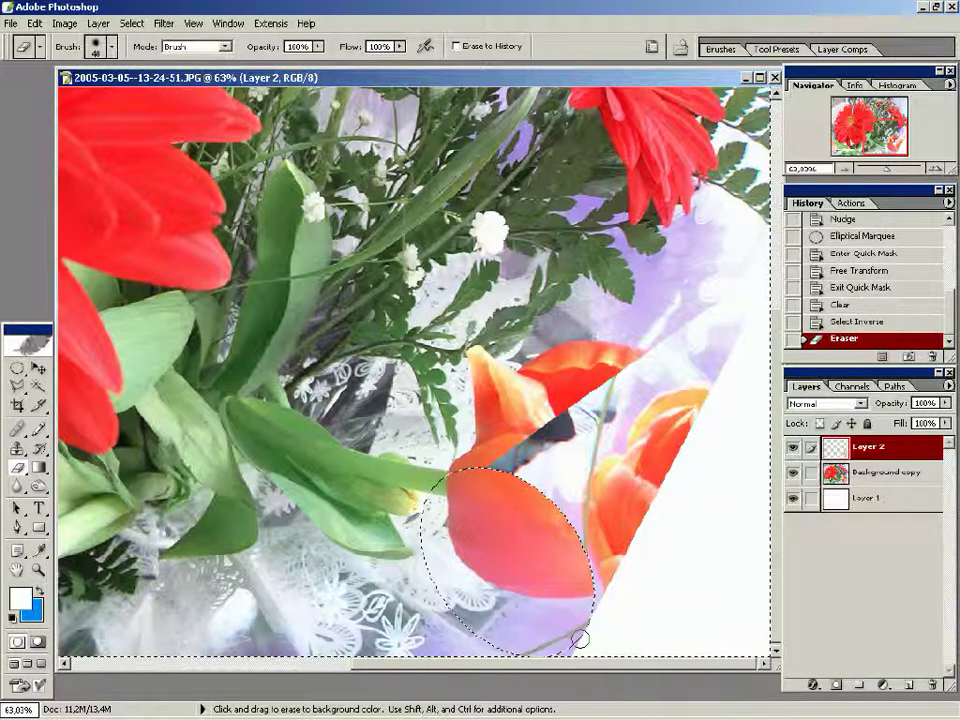
{"action": "left_click", "coordinate": [869, 480]}
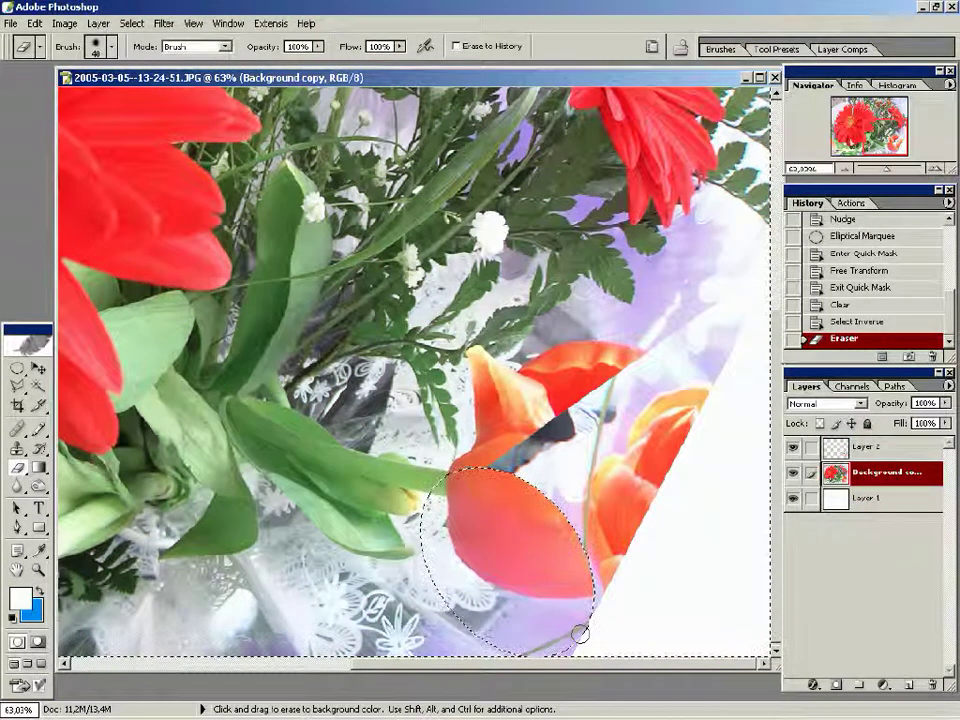
{"action": "left_click_drag", "start_coordinate": [556, 654], "coordinate": [692, 645]}
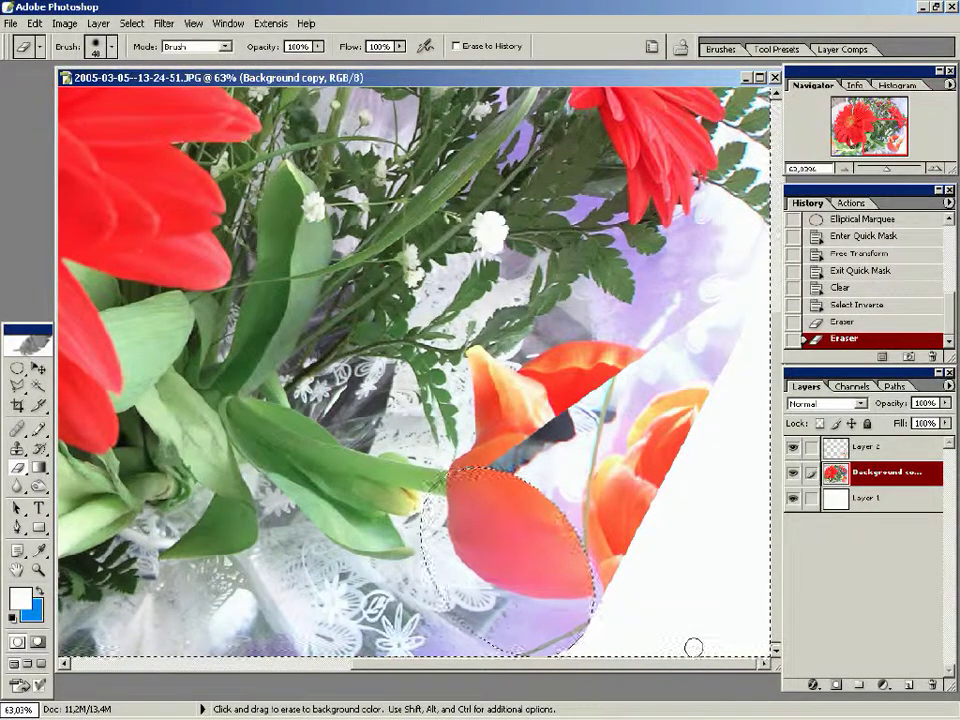
{"action": "key", "text": "ctrl"}
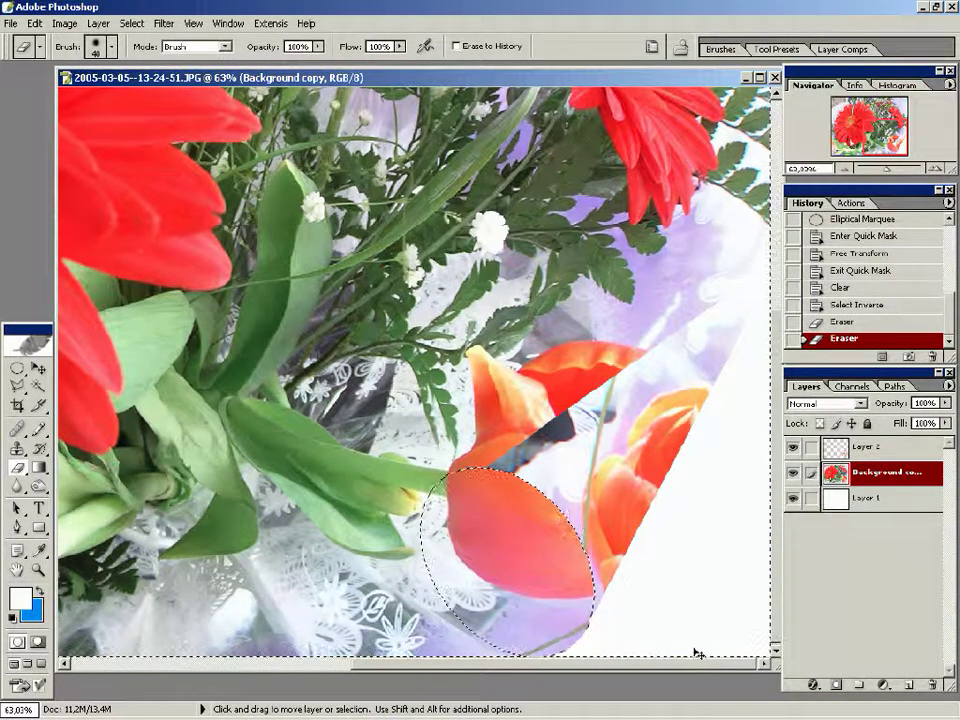
{"action": "key", "text": "ctrl+d"}
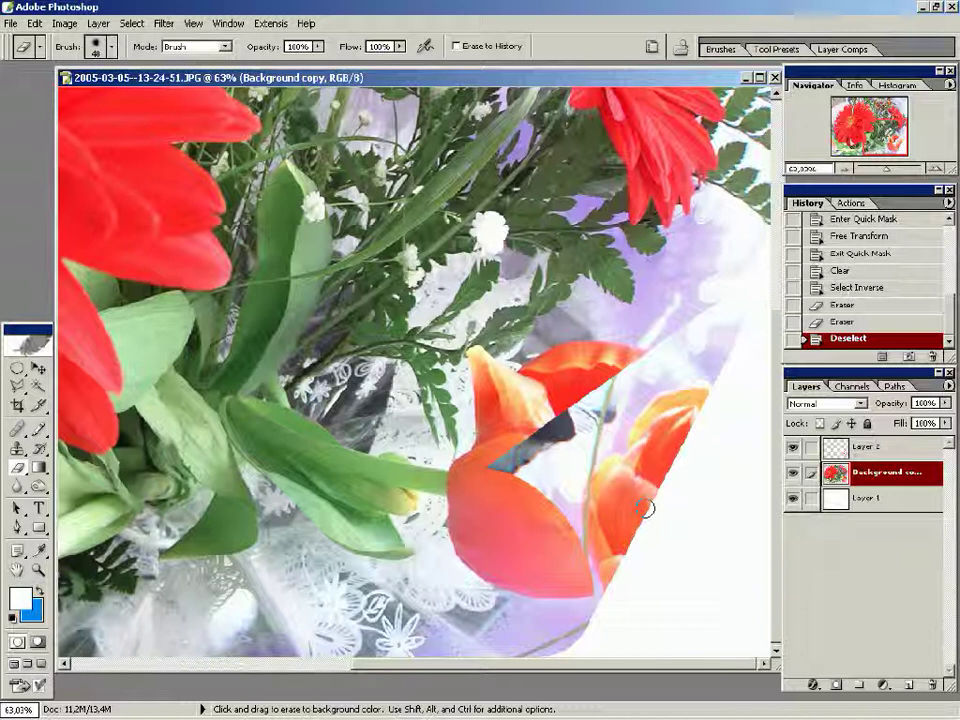
Step: Turn the folded piece on Layer 2 plain dark gray using Brightness/Contrast with brightness -89 and contrast -100
{"action": "left_click", "coordinate": [890, 452]}
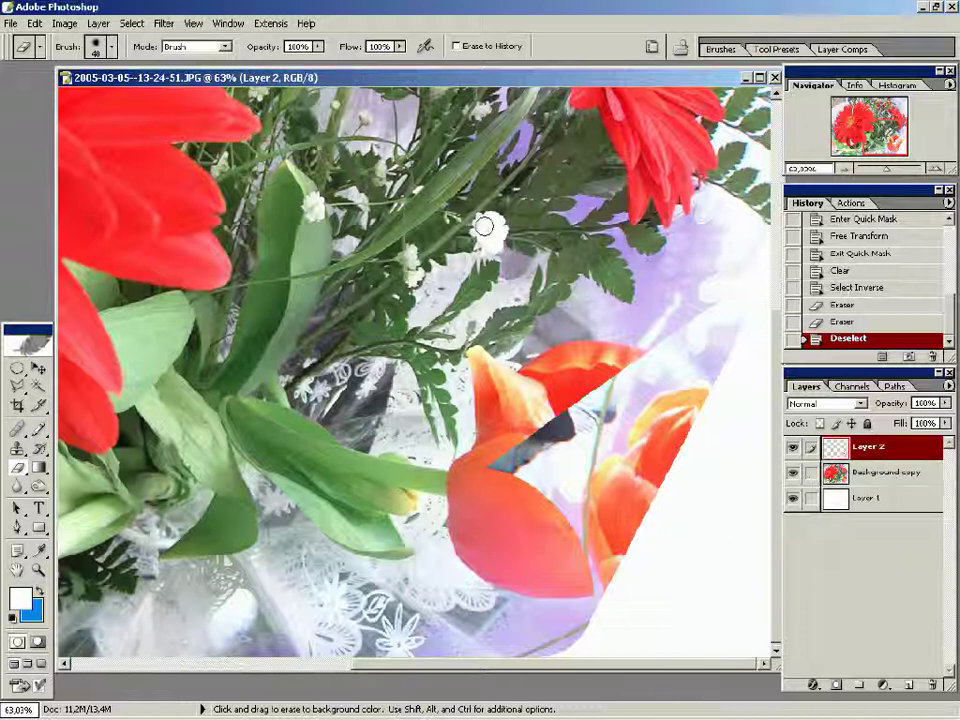
{"action": "left_click", "coordinate": [64, 23]}
{"action": "mouse_move", "coordinate": [75, 63]}
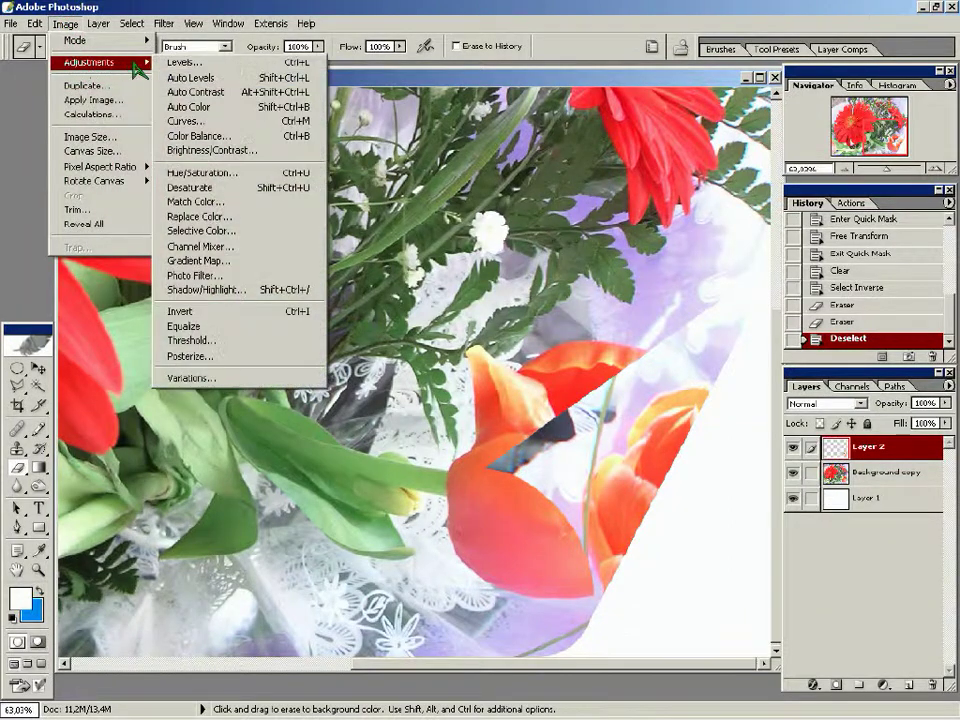
{"action": "left_click", "coordinate": [197, 152]}
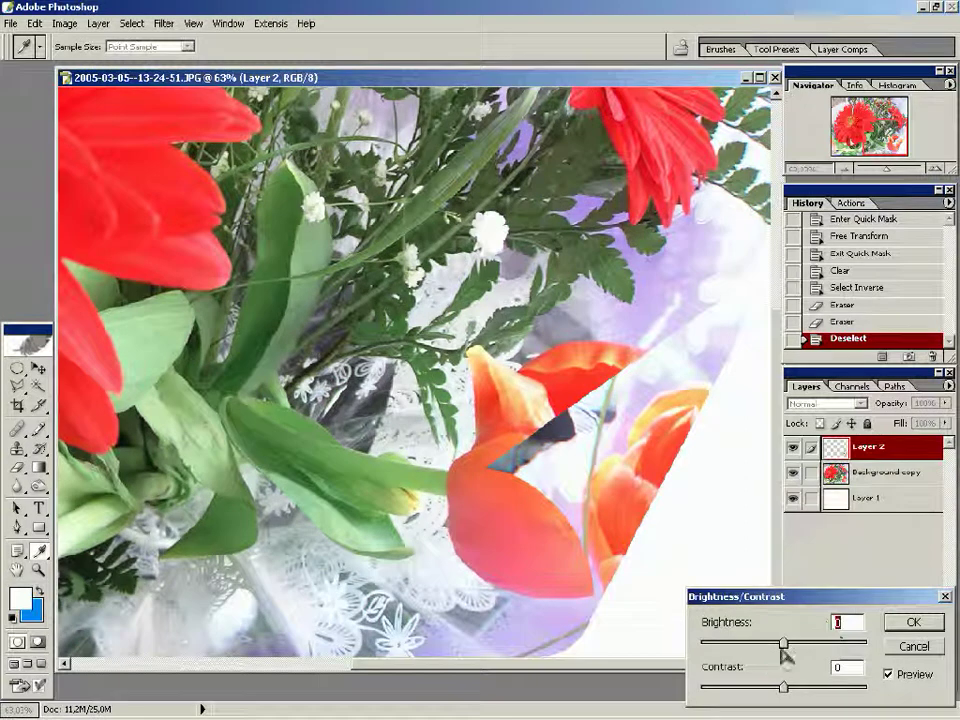
{"action": "left_click_drag", "start_coordinate": [788, 643], "coordinate": [717, 643]}
{"action": "left_click_drag", "start_coordinate": [778, 692], "coordinate": [700, 701]}
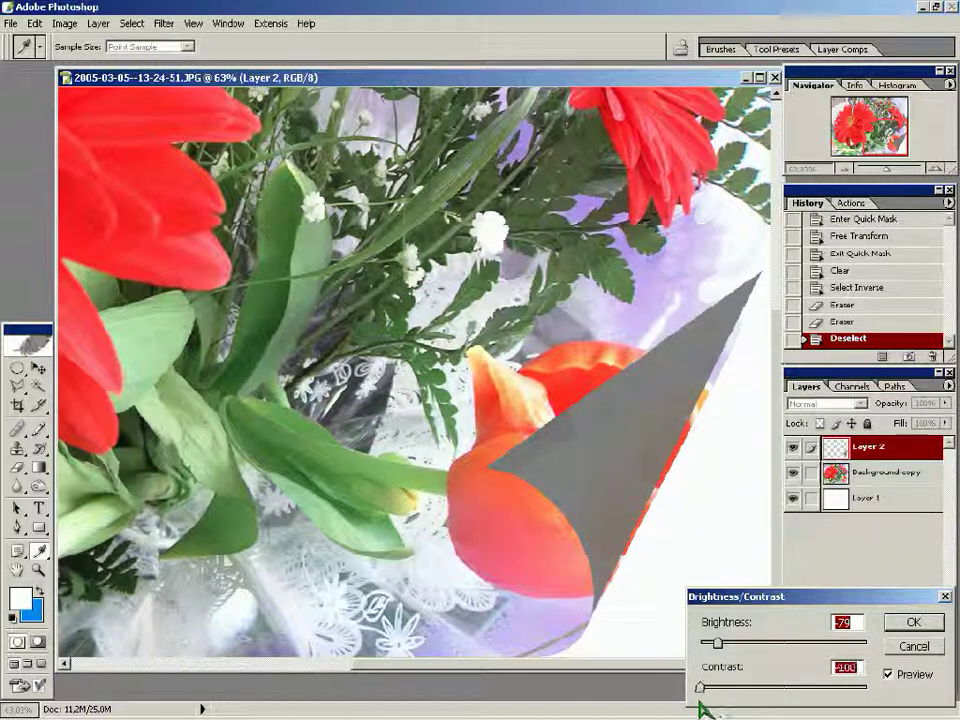
{"action": "left_click_drag", "start_coordinate": [717, 643], "coordinate": [709, 644]}
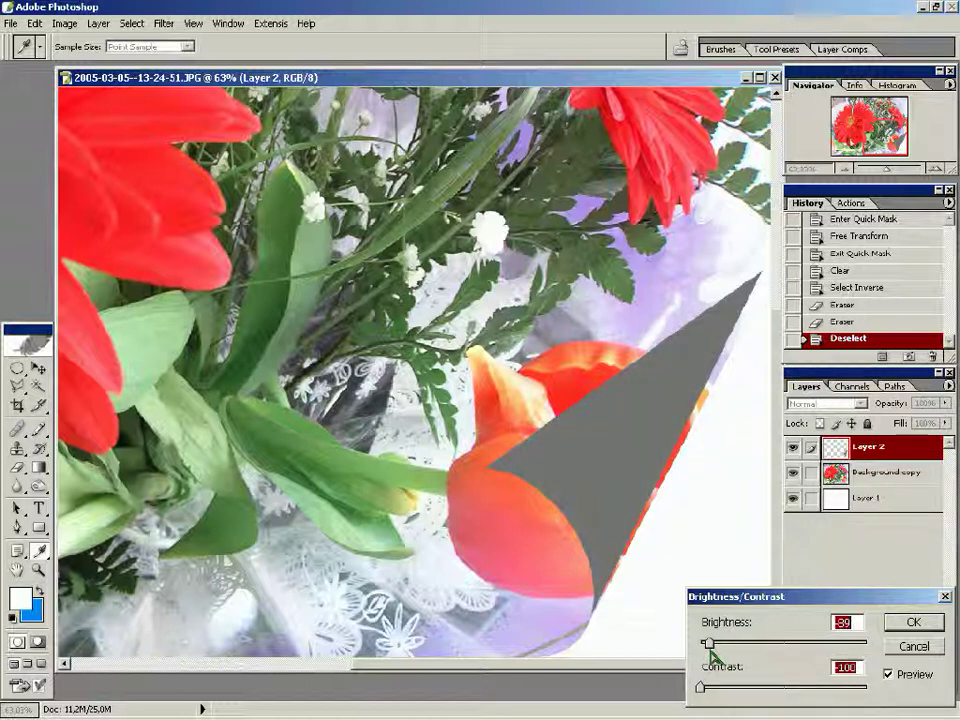
{"action": "left_click", "coordinate": [913, 623]}
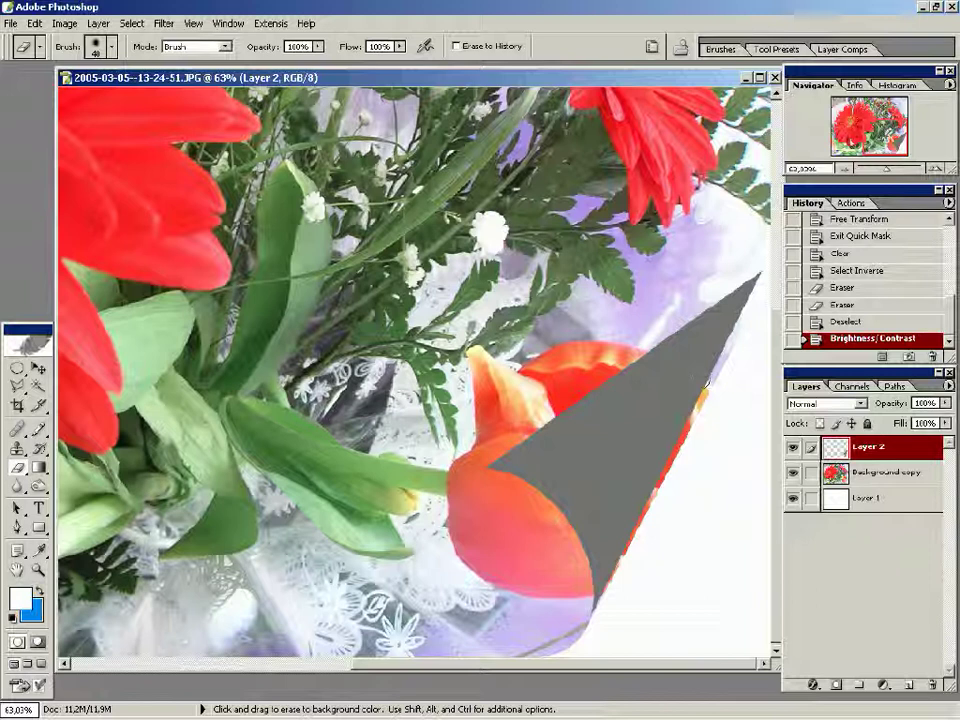
Step: Rotate the gray fold by 0.7° with Free Transform and apply it
{"action": "key", "text": "ctrl+t"}
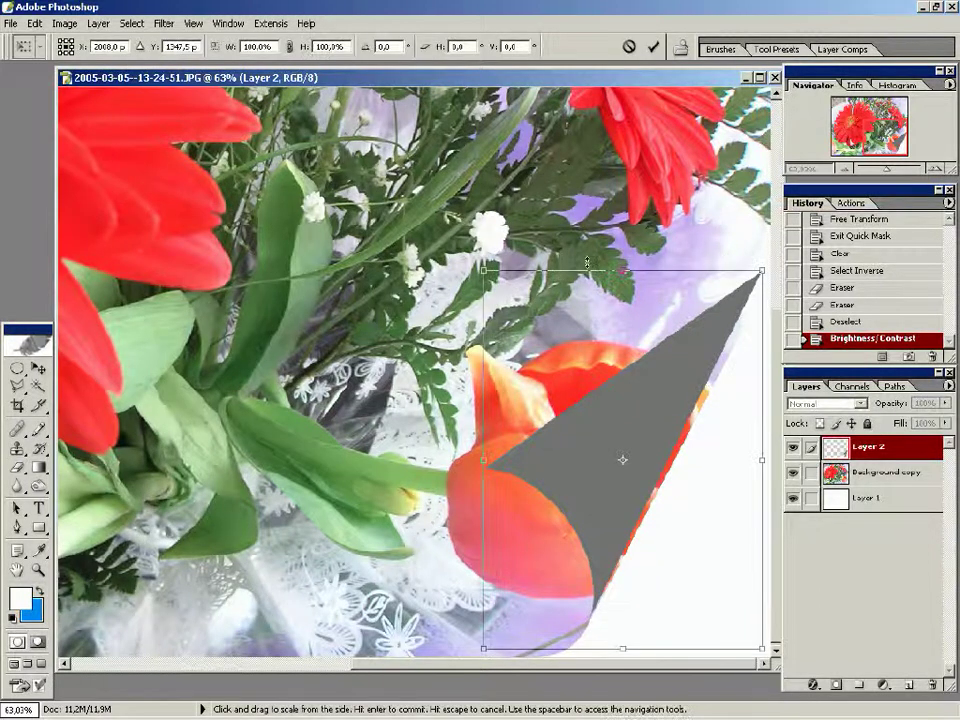
{"action": "mouse_move", "coordinate": [460, 262]}
{"action": "left_mouse_down"}
{"action": "mouse_move", "coordinate": [470, 256]}
{"action": "mouse_move", "coordinate": [465, 262]}
{"action": "left_mouse_up"}
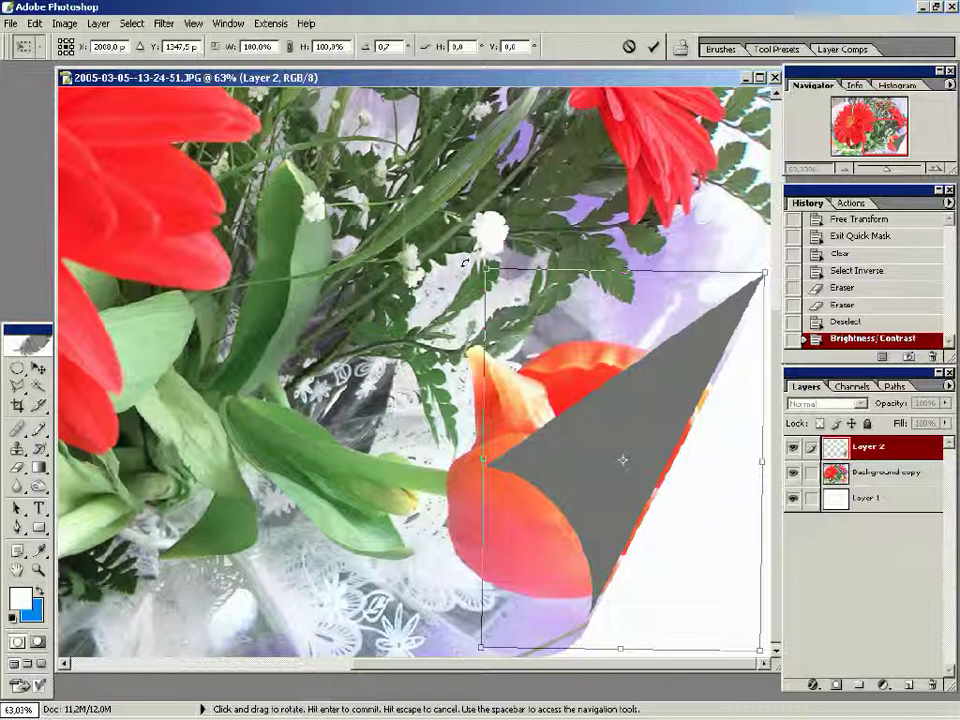
{"action": "key", "text": "e"}
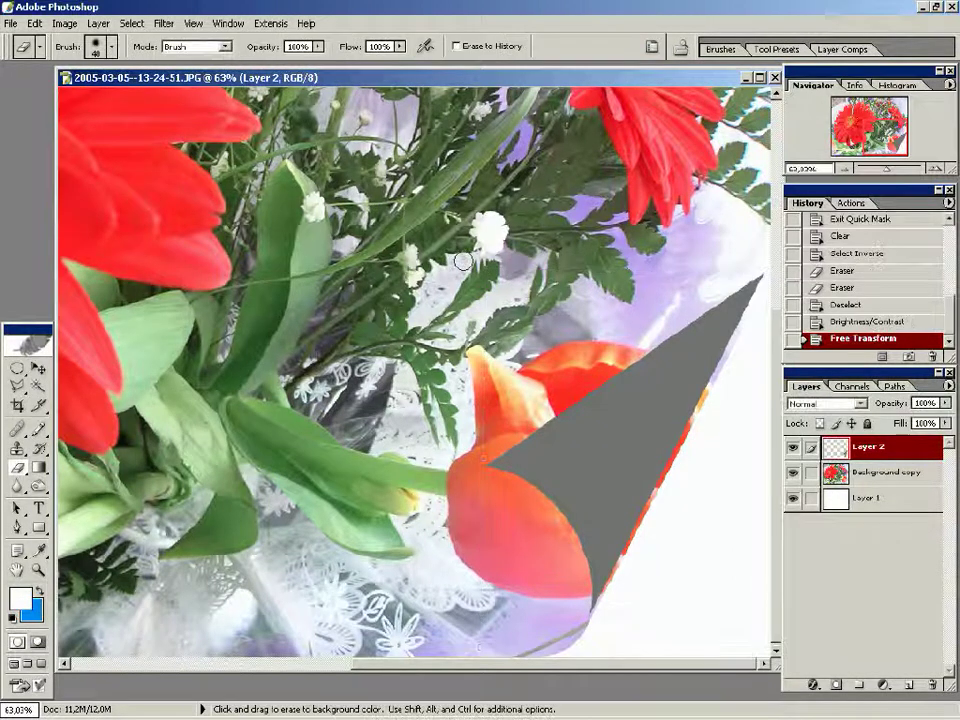
Step: Nudge the gray fold right with the Move tool until it covers the strip of photo left along the diagonal cut
{"action": "left_click", "coordinate": [38, 368]}
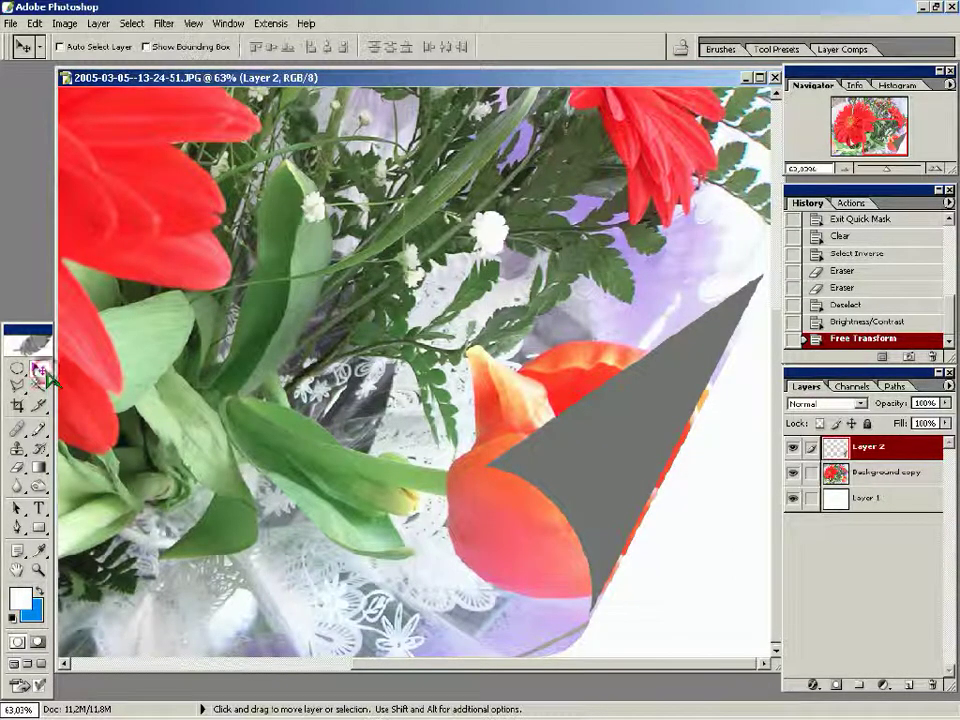
{"action": "key", "text": "Right"}
{"action": "key", "text": "Right"}
{"action": "key", "text": "Right"}
{"action": "key", "text": "Right"}
{"action": "key", "text": "Right"}
{"action": "key", "text": "Right"}
{"action": "key", "text": "Right"}
{"action": "key", "text": "Right"}
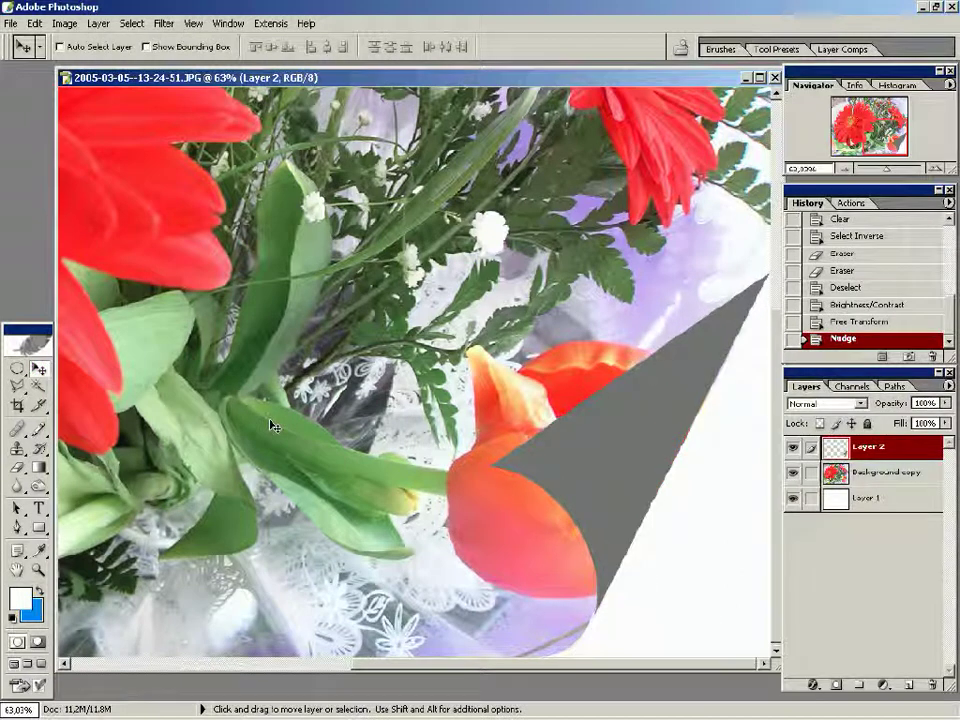
{"action": "key", "text": "Left"}
{"action": "key", "text": "Left"}
{"action": "key", "text": "Left"}
{"action": "key", "text": "Left"}
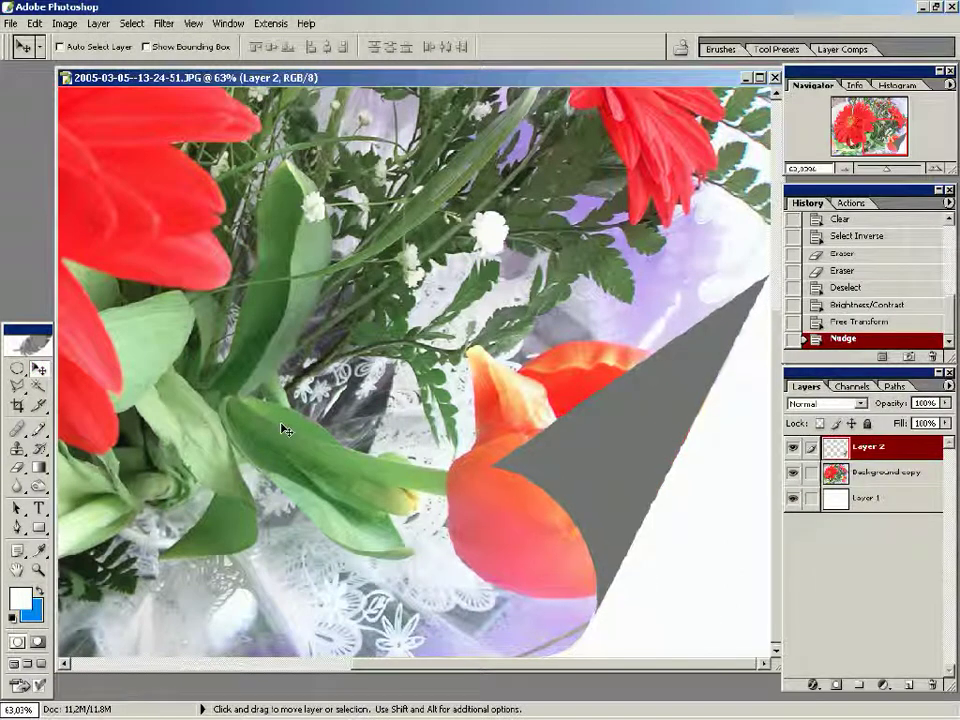
{"action": "key", "text": "Up"}
{"action": "key", "text": "Up"}
{"action": "key", "text": "Up"}
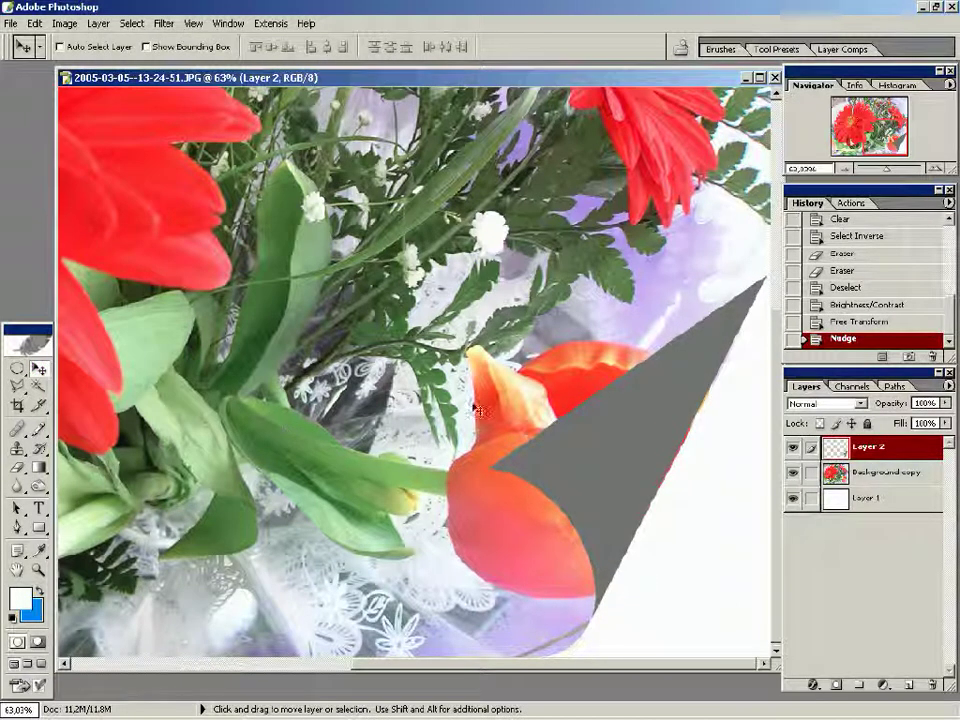
{"action": "key", "text": "Right"}
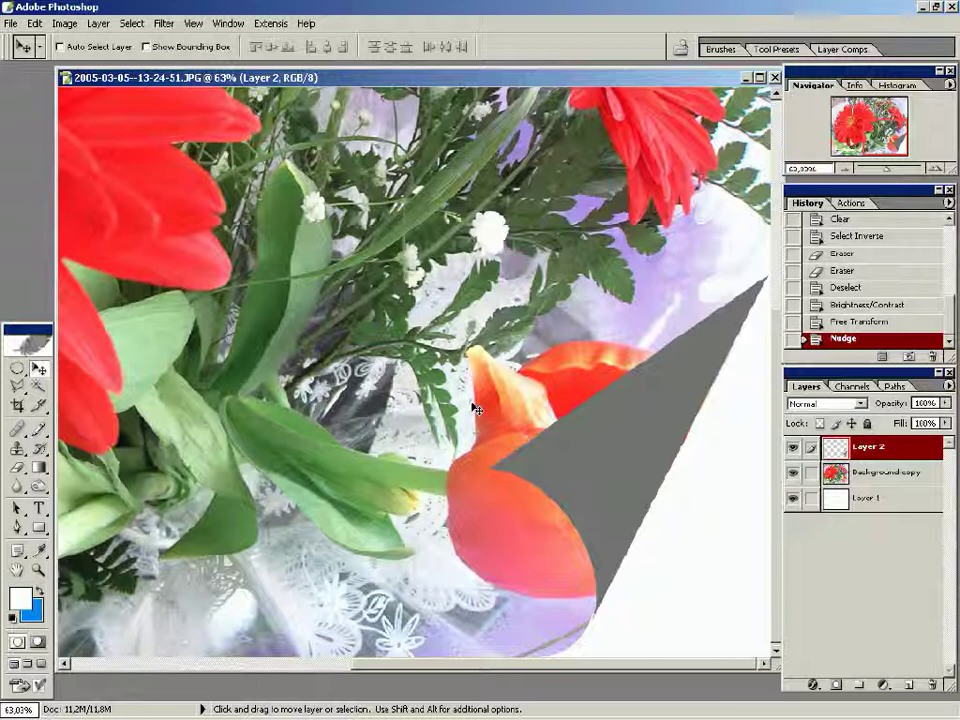
Step: Darken the gray fold along its diagonal outer edge using the Burn tool with a 175 brush, Highlights range and 52% exposure
{"action": "left_click", "coordinate": [40, 488]}
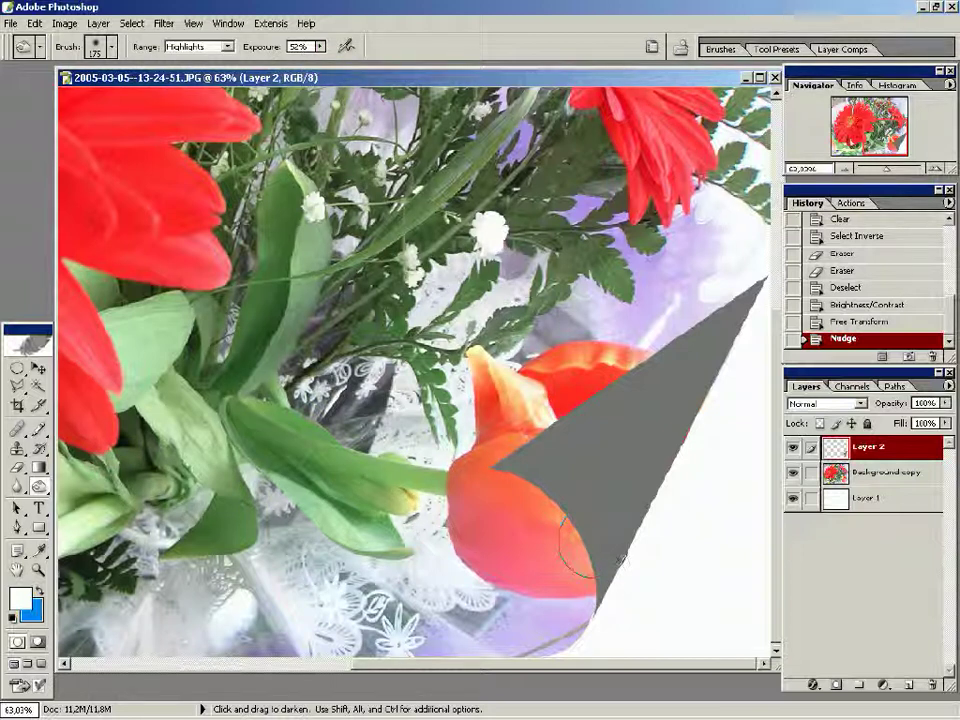
{"action": "left_click", "coordinate": [229, 50]}
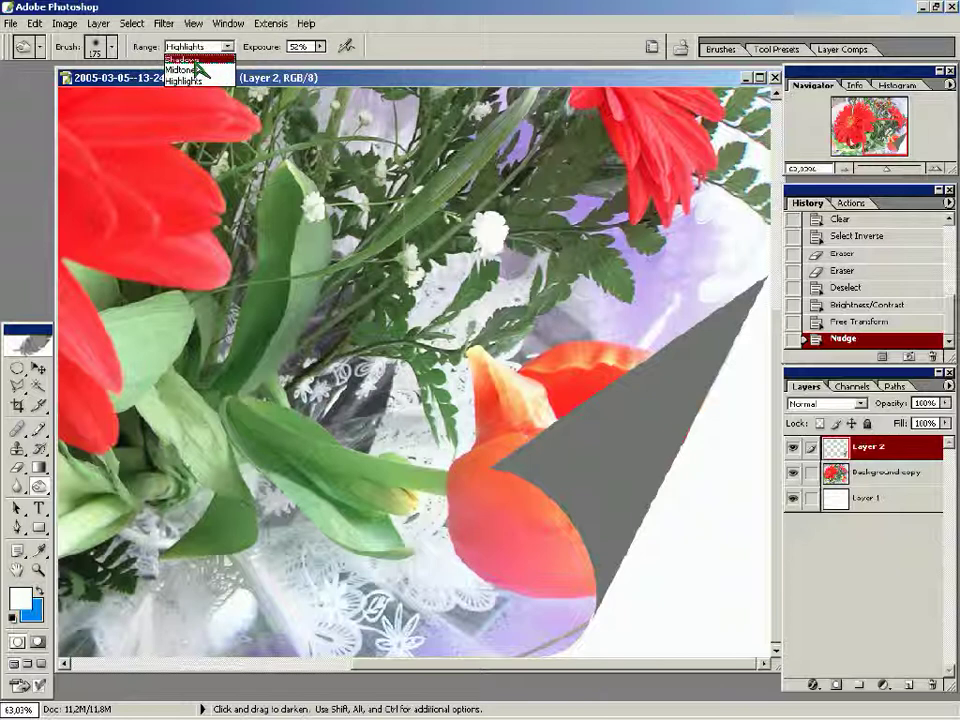
{"action": "left_click", "coordinate": [198, 60]}
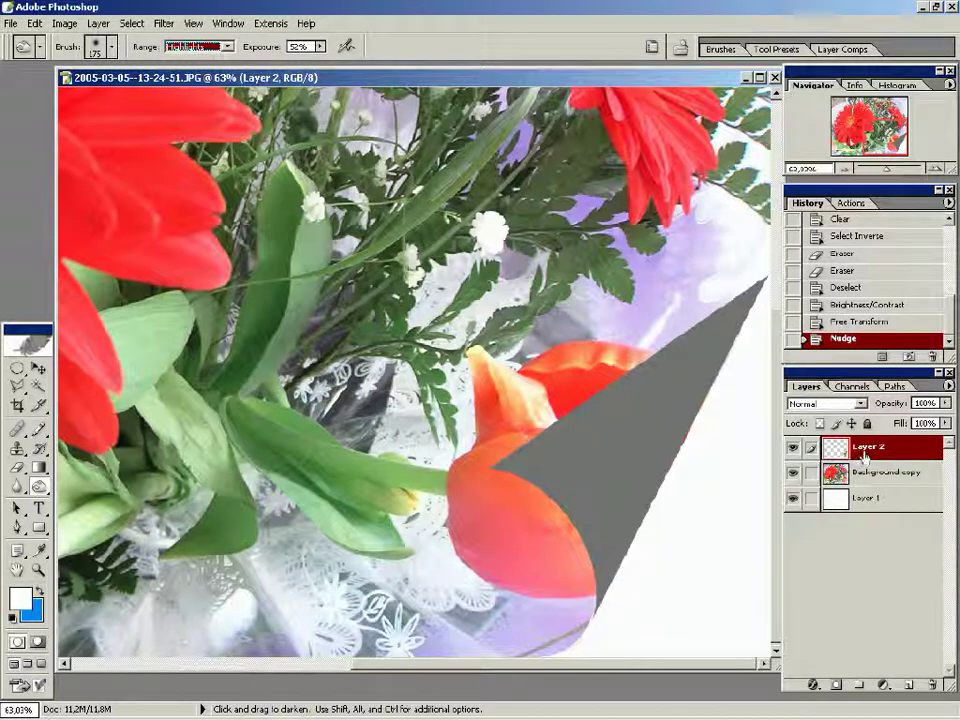
{"action": "mouse_move", "coordinate": [589, 611]}
{"action": "left_mouse_down"}
{"action": "mouse_move", "coordinate": [664, 508]}
{"action": "mouse_move", "coordinate": [688, 435]}
{"action": "mouse_move", "coordinate": [692, 445]}
{"action": "left_mouse_up"}
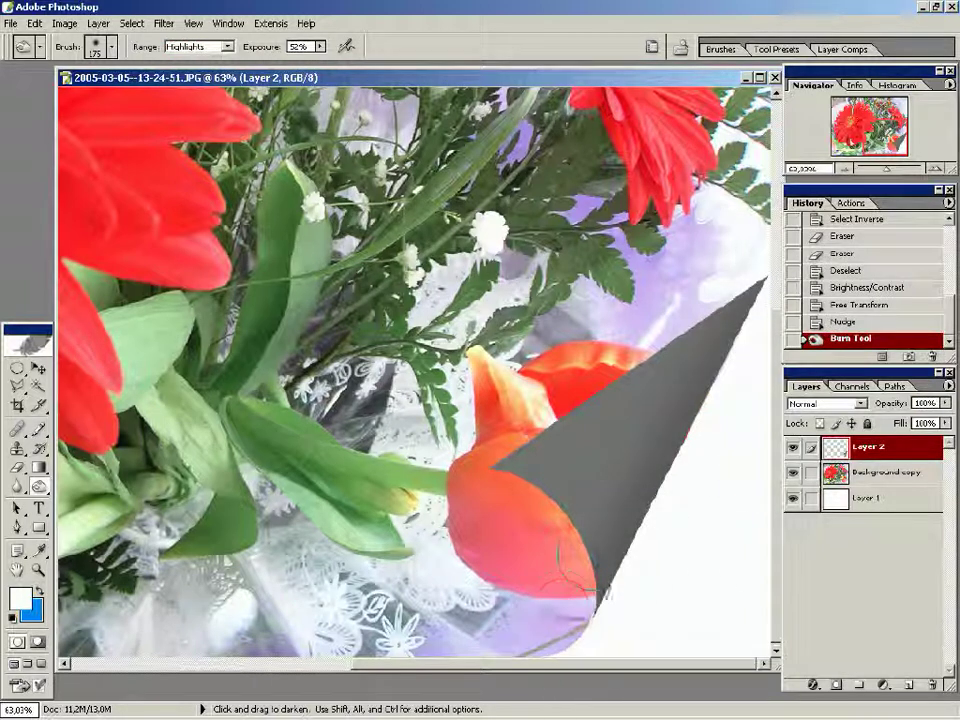
{"action": "left_click", "coordinate": [593, 555]}
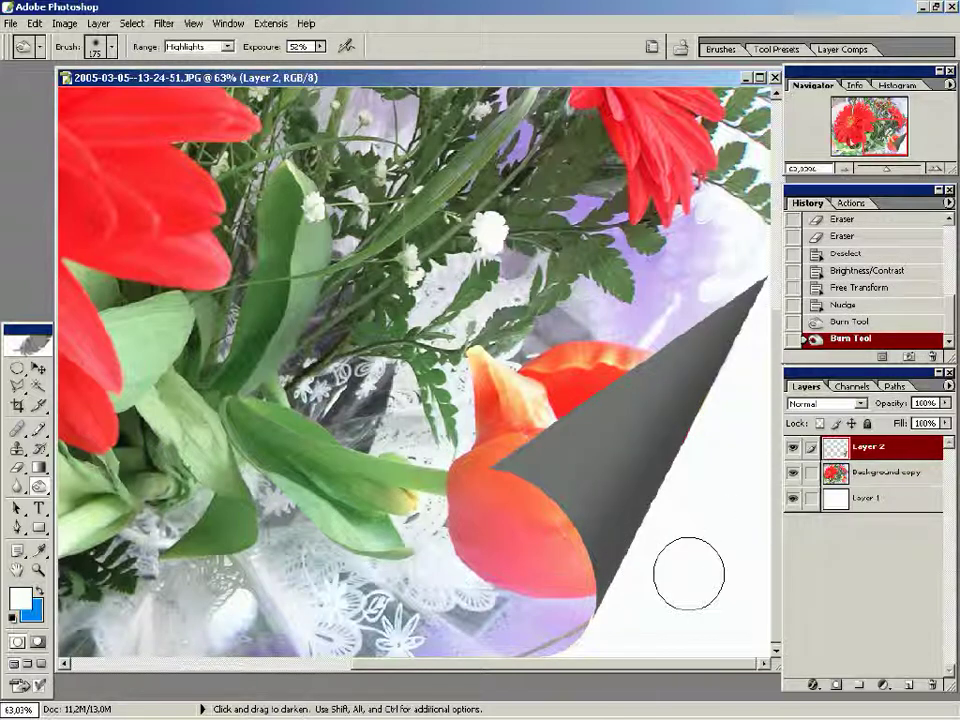
Step: Burn the photo on the Background copy layer along the fold's curved edge, over the red tulip petal and down to the cut
{"action": "left_click", "coordinate": [857, 474]}
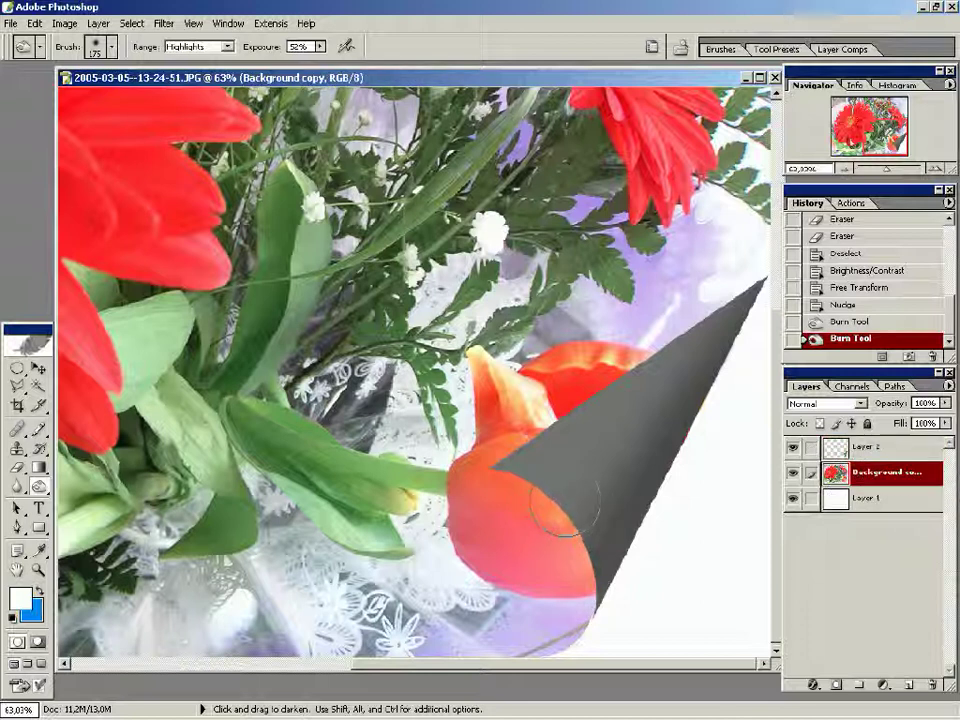
{"action": "mouse_move", "coordinate": [564, 507]}
{"action": "left_mouse_down"}
{"action": "mouse_move", "coordinate": [600, 590]}
{"action": "mouse_move", "coordinate": [634, 548]}
{"action": "left_mouse_up"}
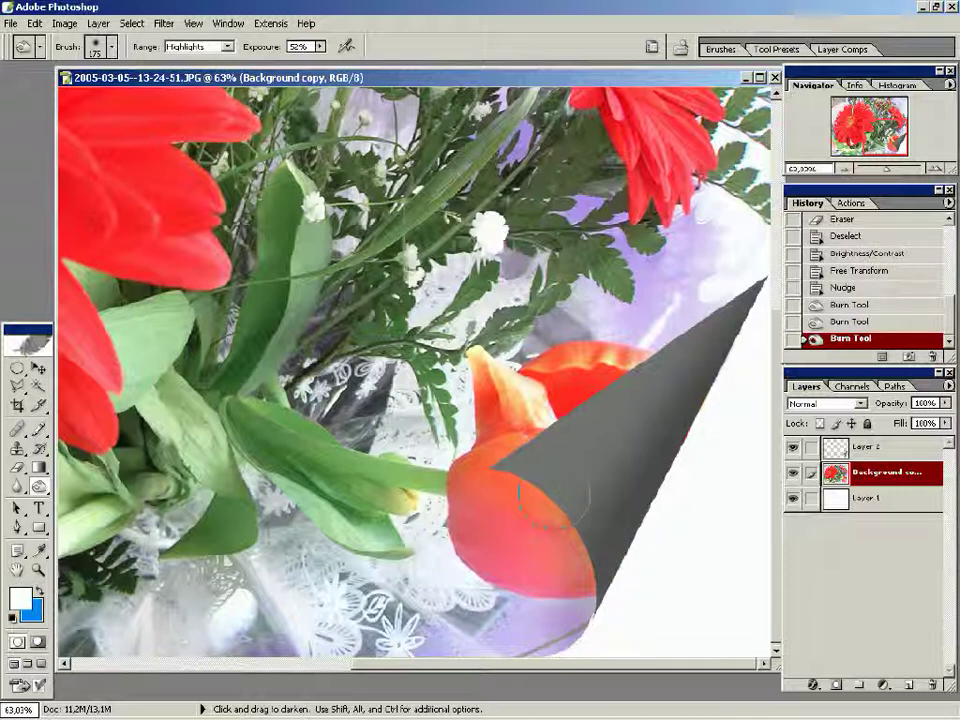
{"action": "left_click", "coordinate": [598, 628]}
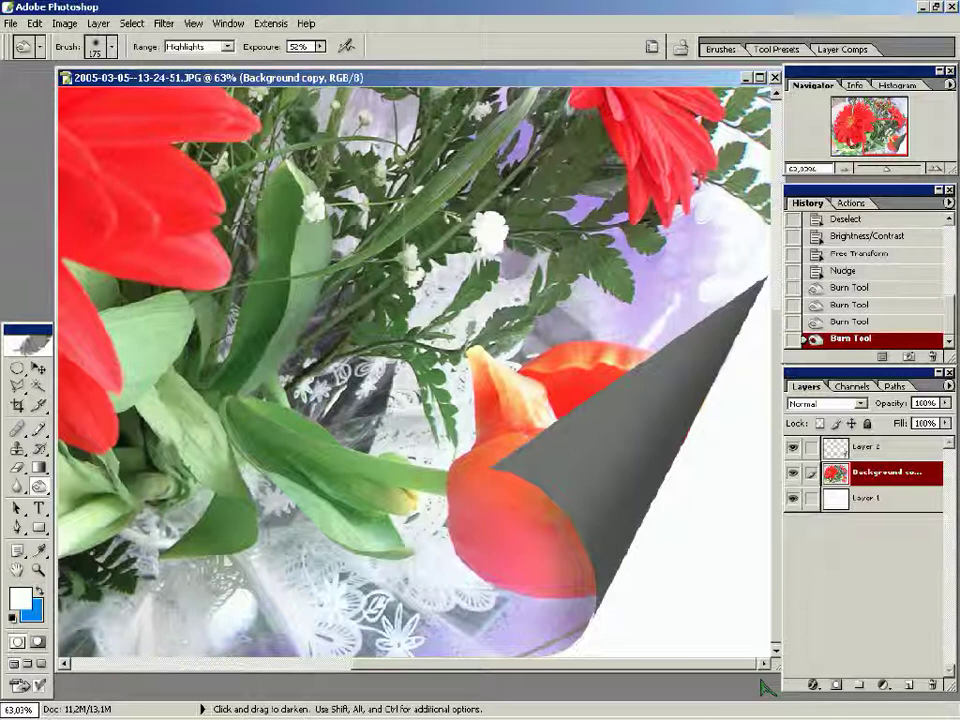
Step: Lighten the gray fold's inner corner and upper edge on Layer 2 using the Dodge tool with a 250 brush, Highlights range and 32% exposure
{"action": "left_click", "coordinate": [881, 457]}
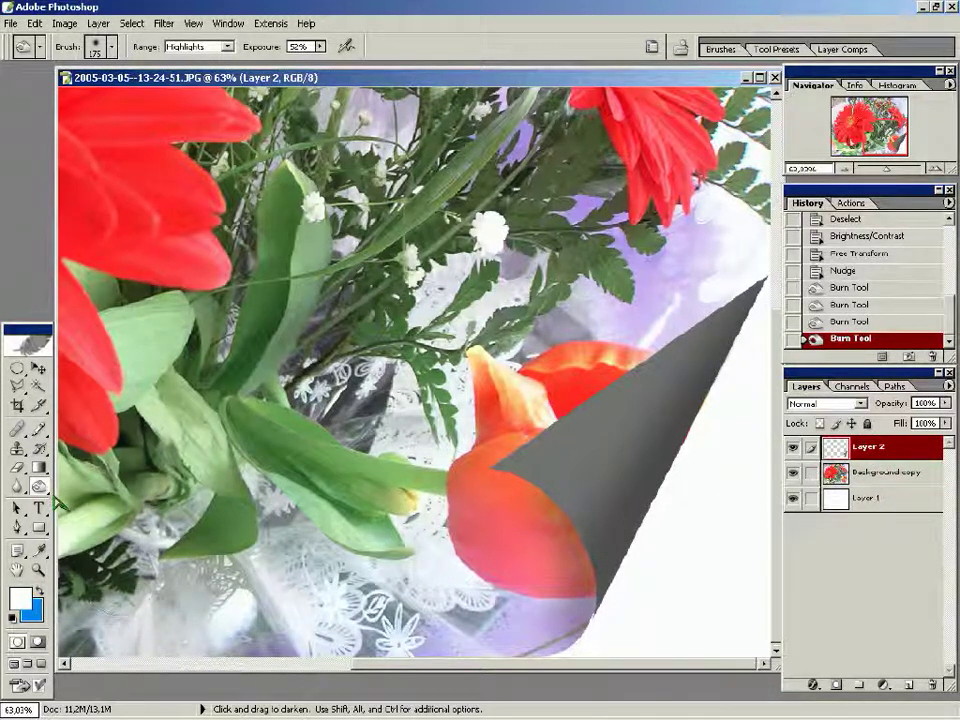
{"action": "mouse_move", "coordinate": [52, 500]}
{"action": "left_mouse_down"}
{"action": "mouse_move", "coordinate": [40, 487]}
{"action": "mouse_move", "coordinate": [84, 484]}
{"action": "left_mouse_up"}
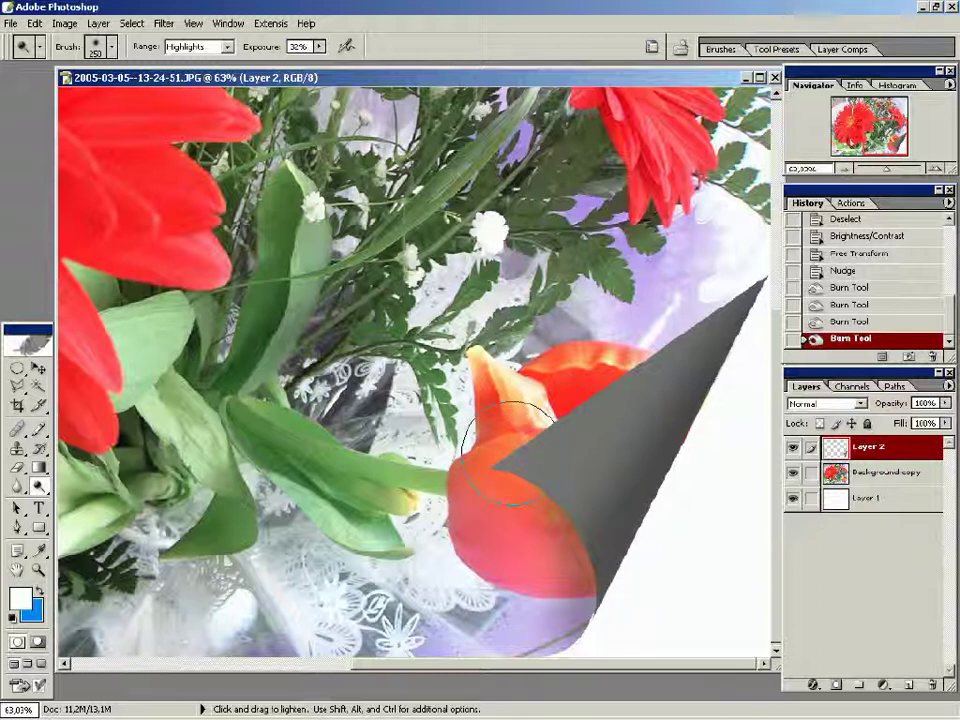
{"action": "left_click_drag", "start_coordinate": [510, 450], "coordinate": [505, 440]}
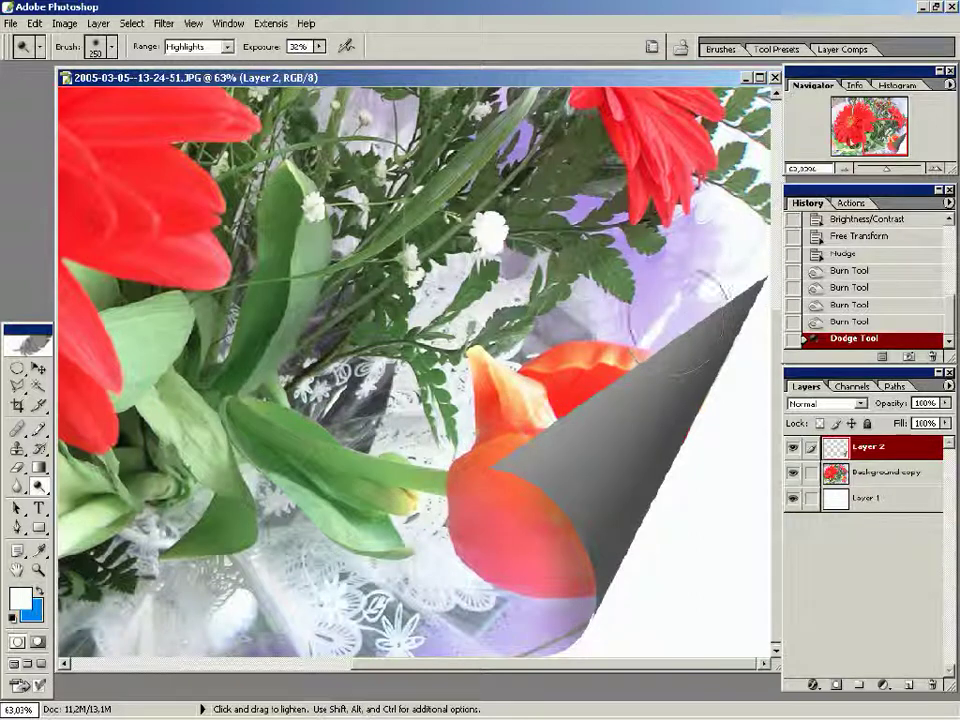
{"action": "left_click_drag", "start_coordinate": [643, 316], "coordinate": [690, 365]}
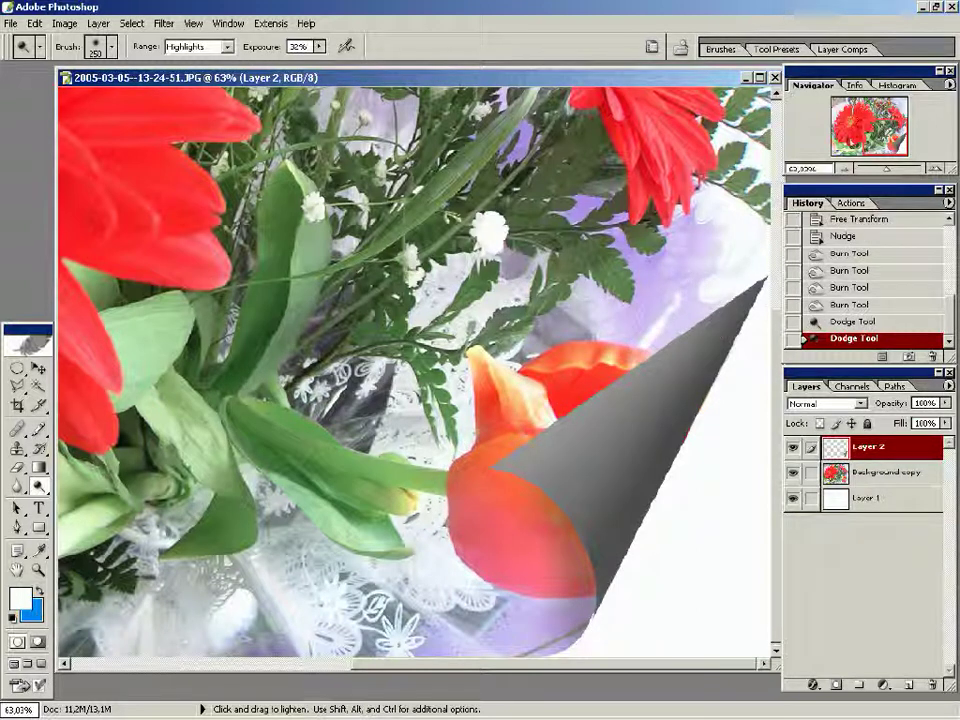
Step: Burn a soft shadow into white Layer 1 along the fold's diagonal edge with a 300 brush, then fit the whole image in view
{"action": "left_click", "coordinate": [878, 505]}
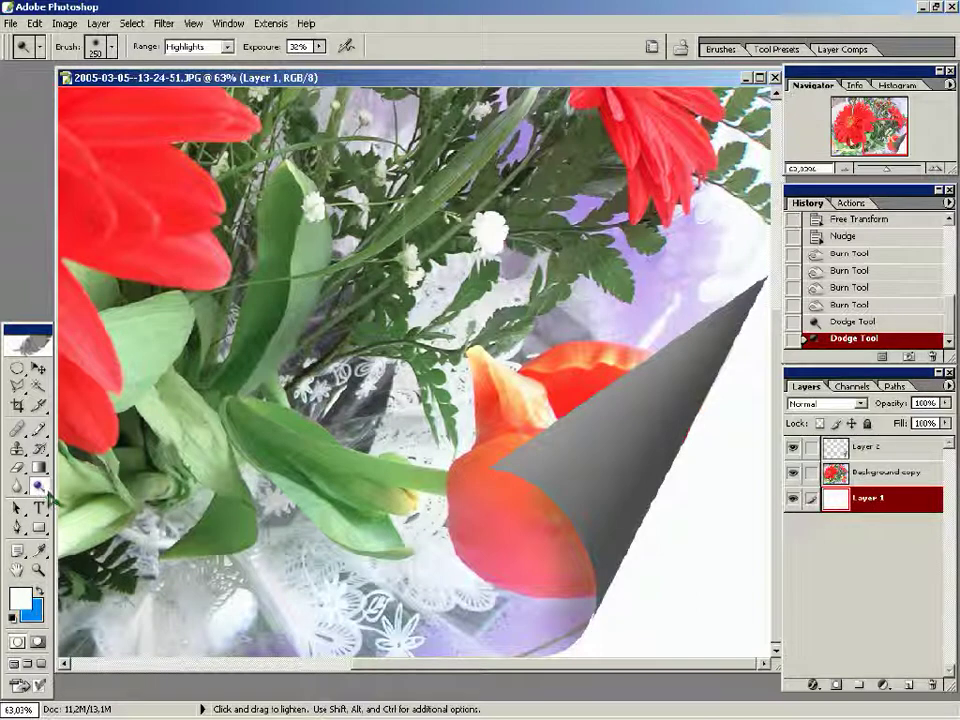
{"action": "left_click", "coordinate": [38, 486]}
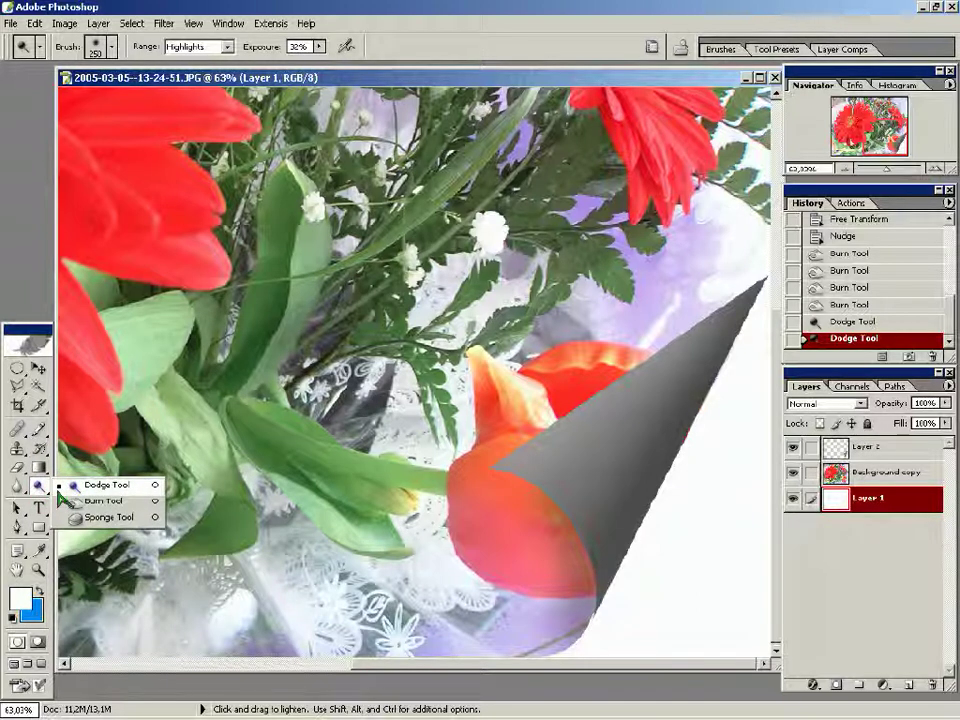
{"action": "left_click", "coordinate": [98, 500]}
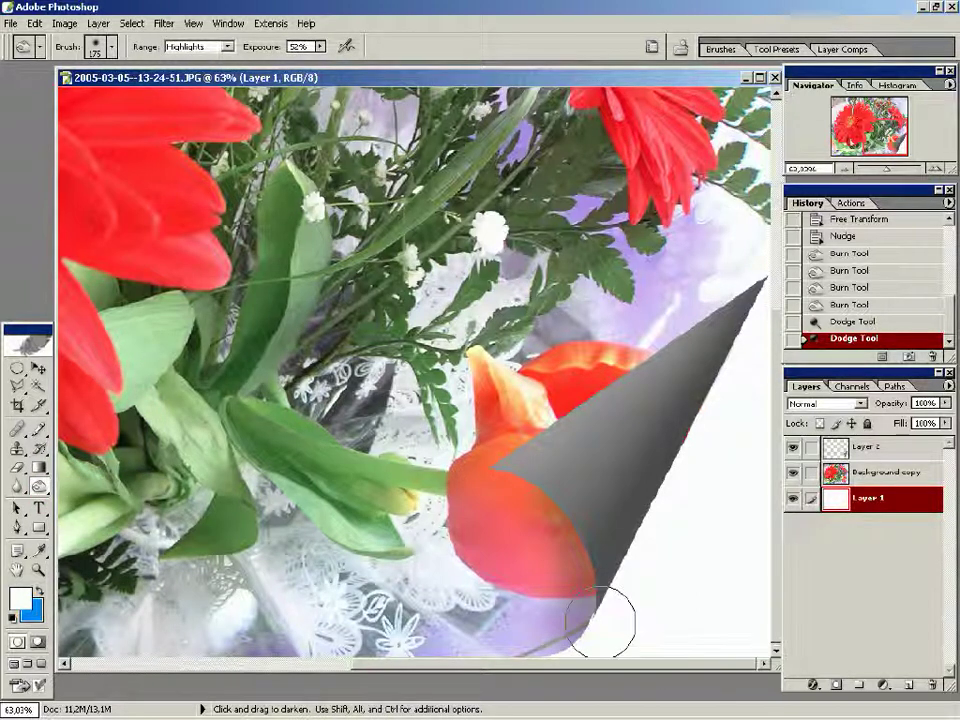
{"action": "key", "text": "bracketright"}
{"action": "key", "text": "bracketright"}
{"action": "key", "text": "bracketright"}
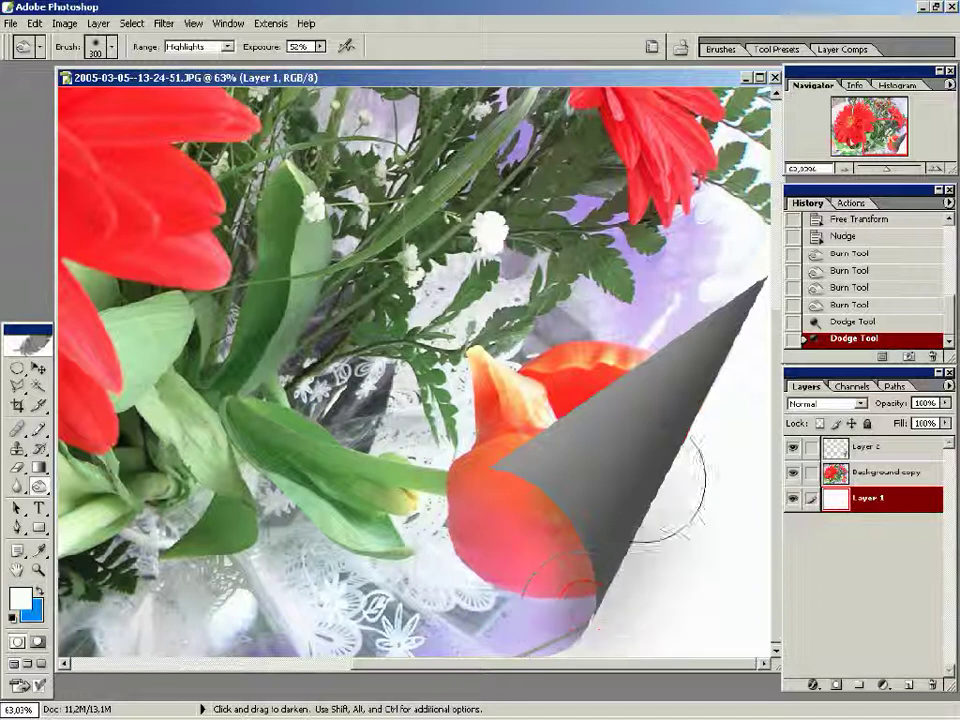
{"action": "left_click", "coordinate": [576, 632]}
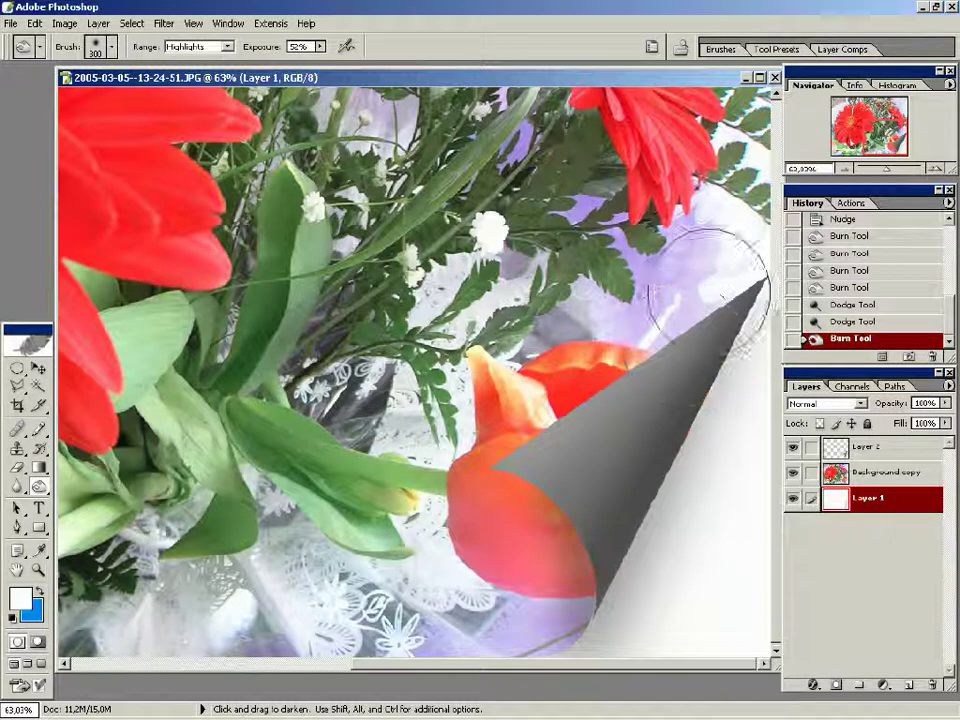
{"action": "left_click_drag", "start_coordinate": [707, 285], "coordinate": [640, 600]}
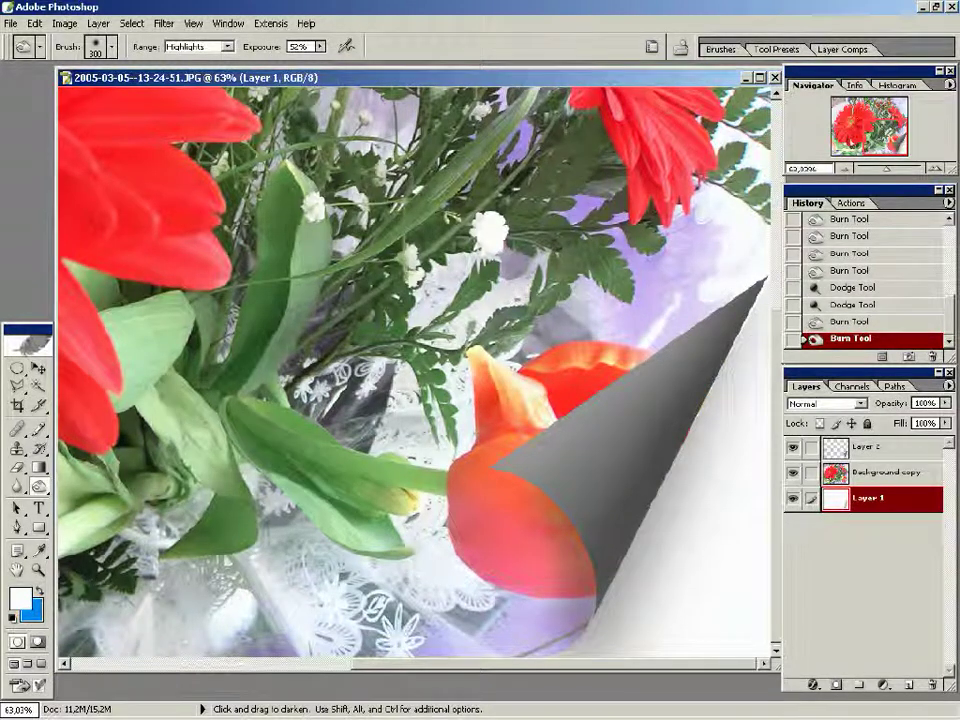
{"action": "key", "text": "ctrl+0"}
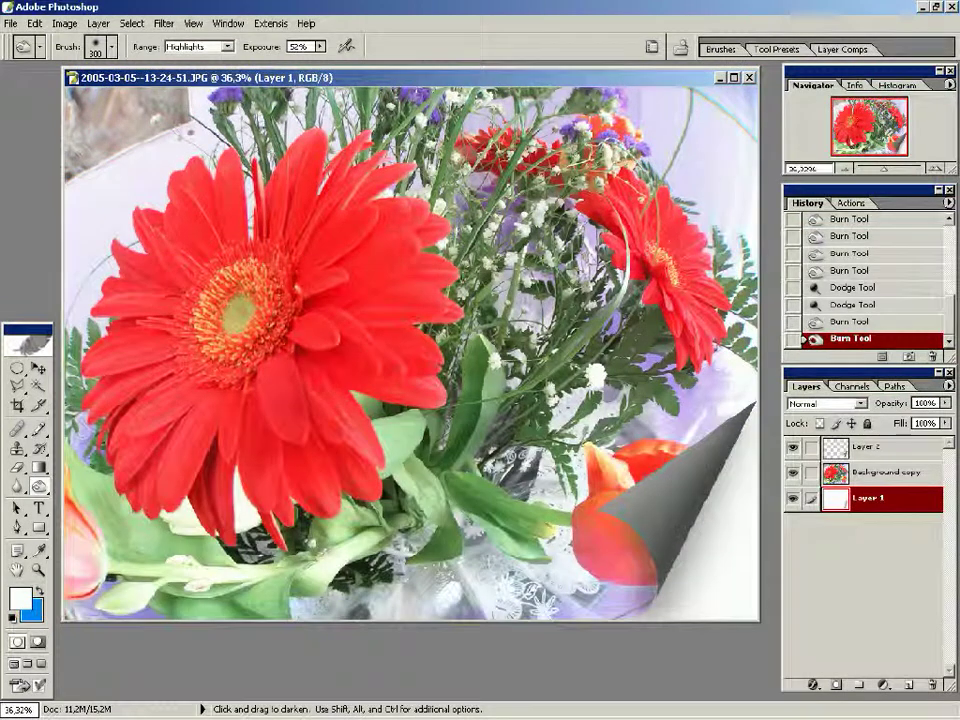